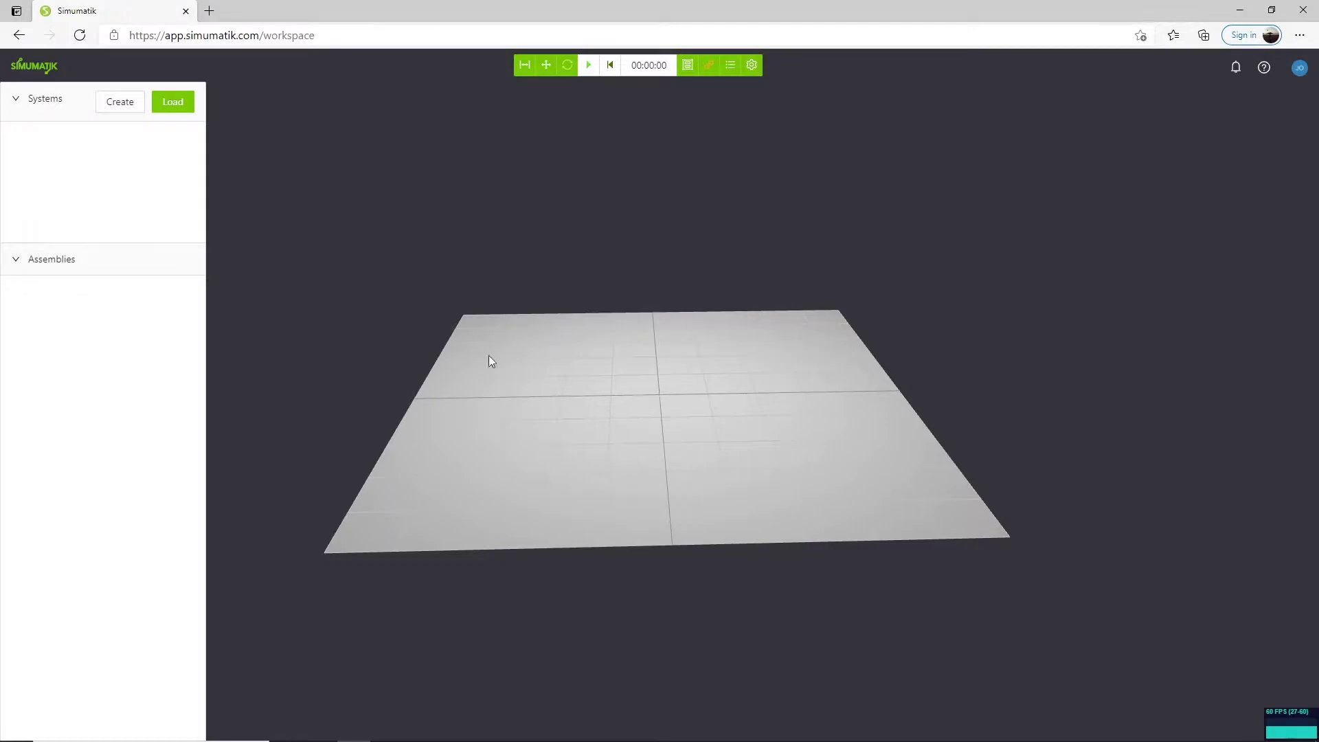
- Search the systems for 'logo' and load Tutorial: Siemens Logo! into the workspace
left_click(173, 103)
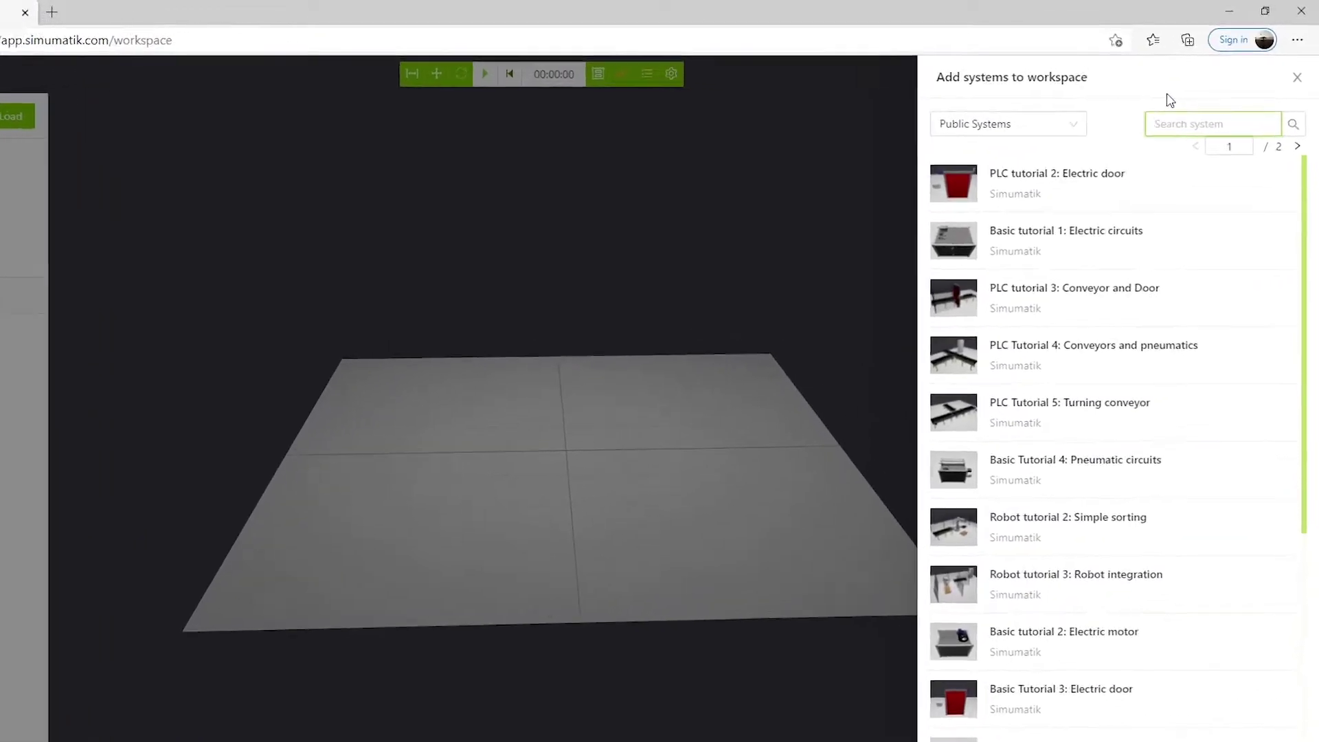
type("logo")
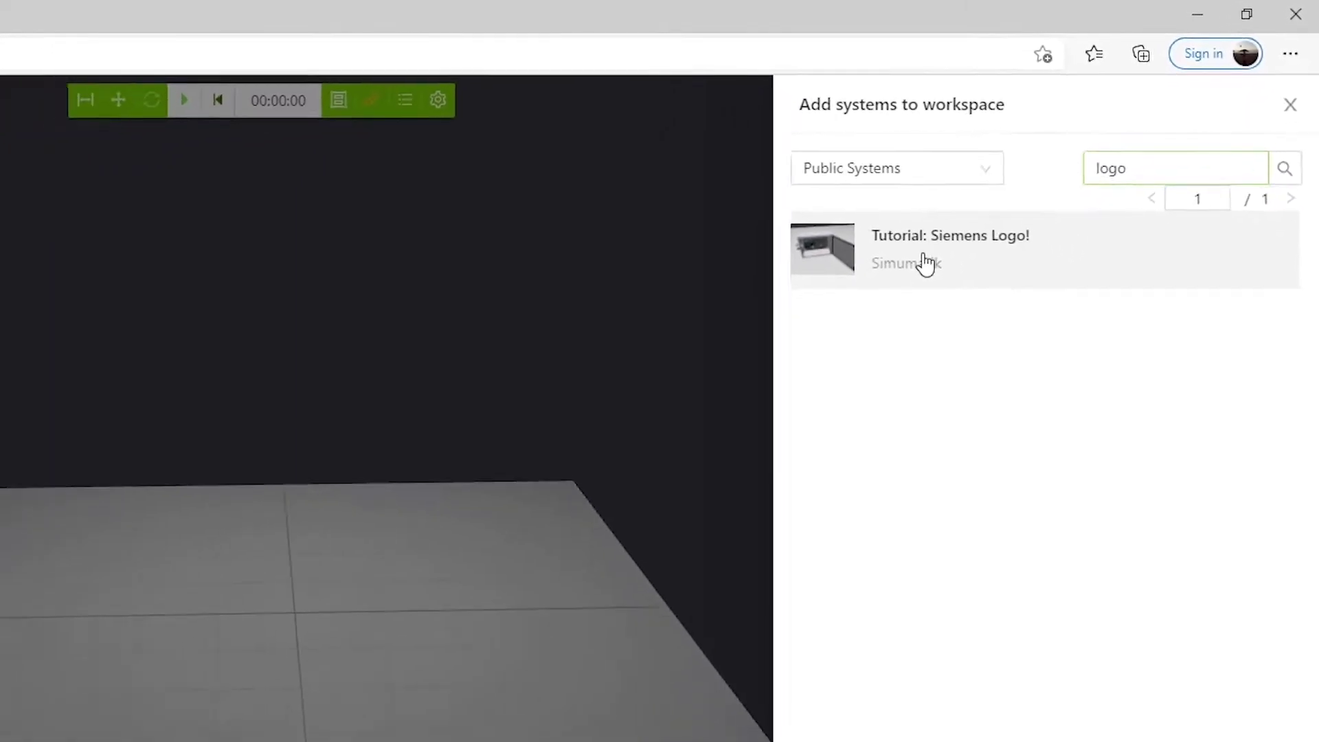
left_click(824, 364)
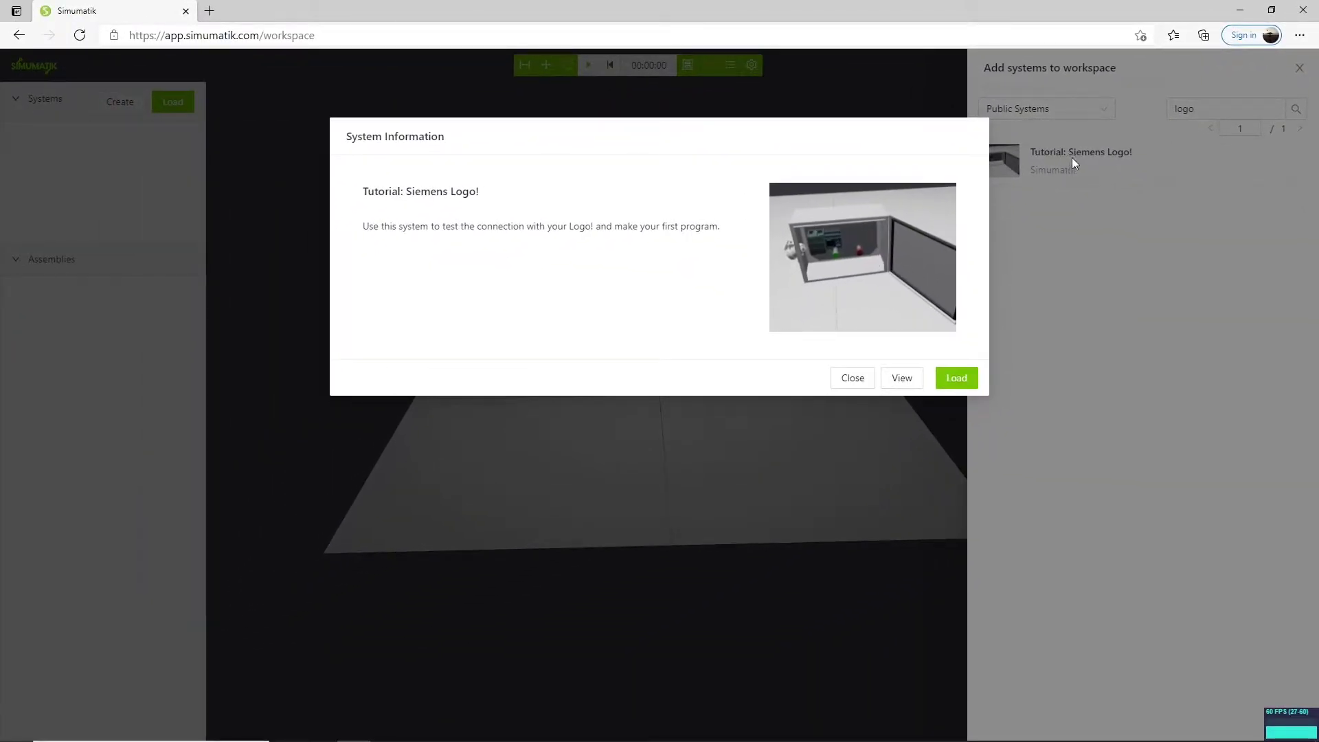
left_click(960, 383)
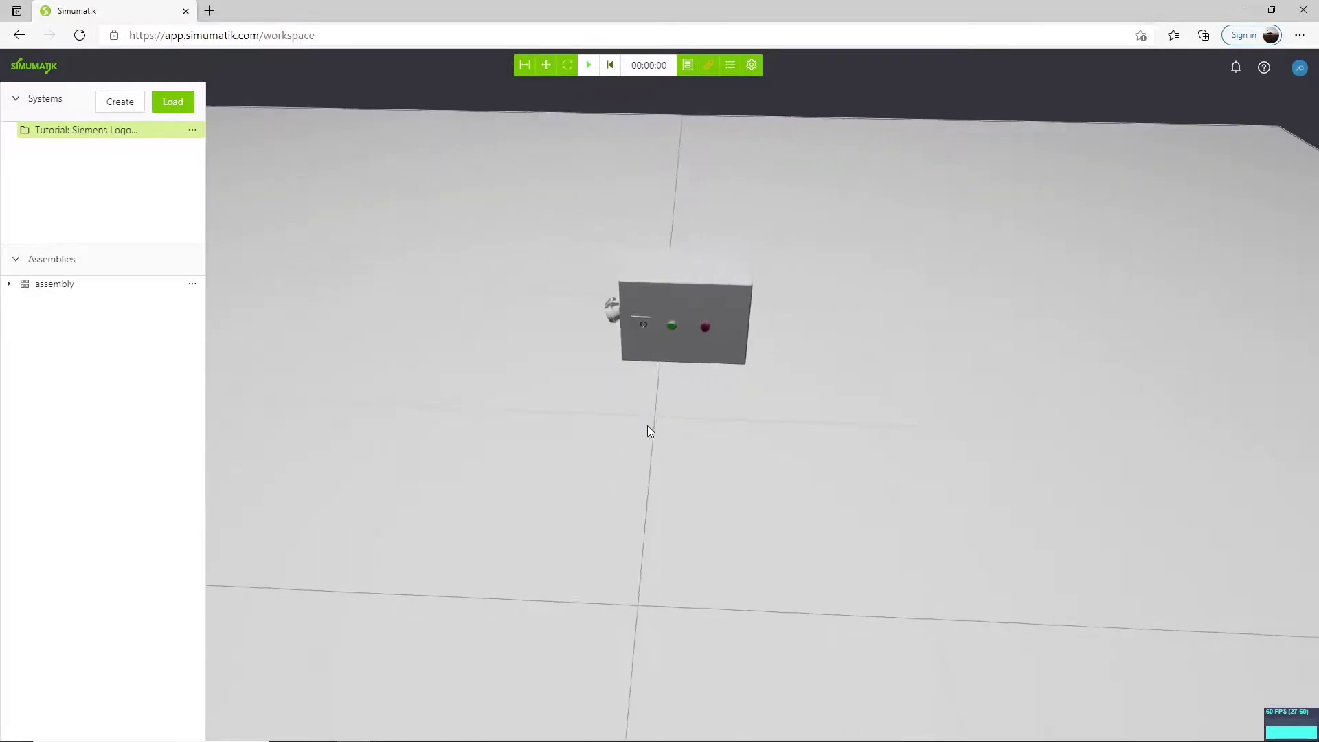
- Expand the assembly's part list and select the control box in the scene
left_click(7, 284)
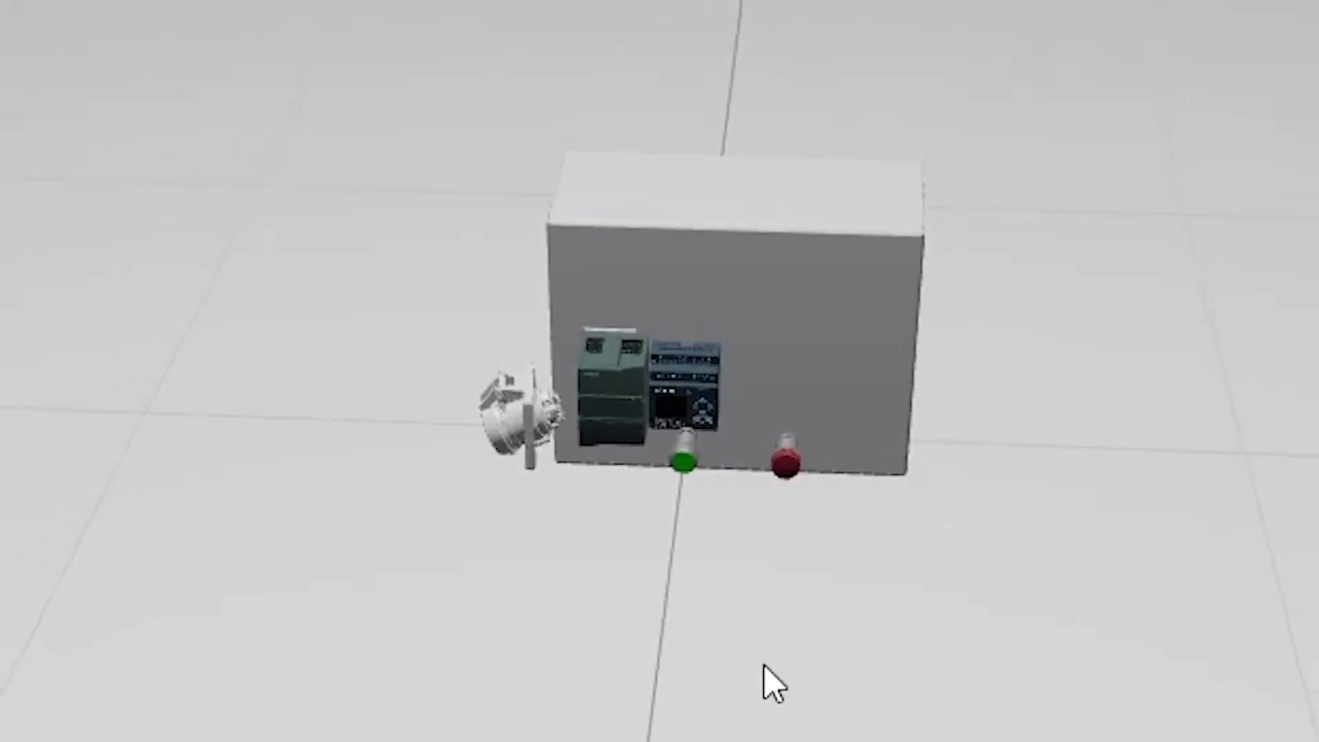
left_click(774, 349)
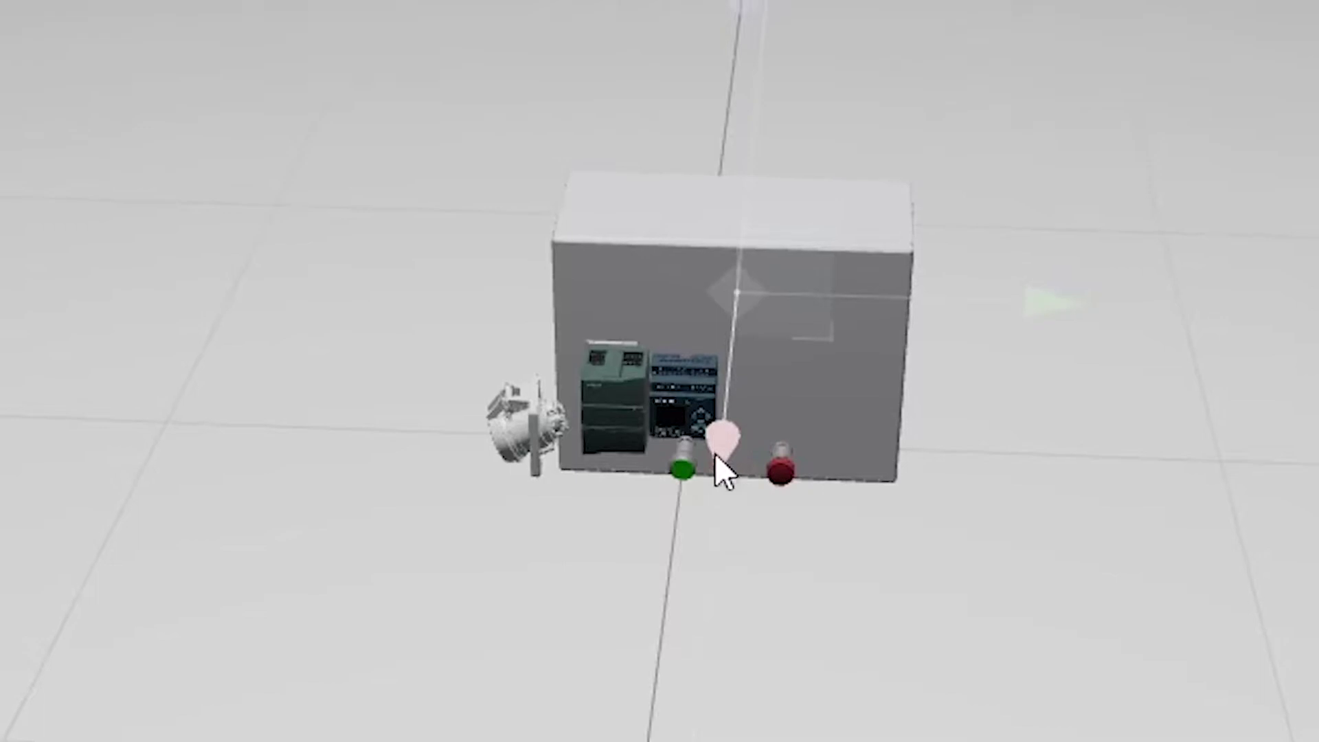
- Move the control box toward the viewer
left_click_drag(718, 457, 741, 555)
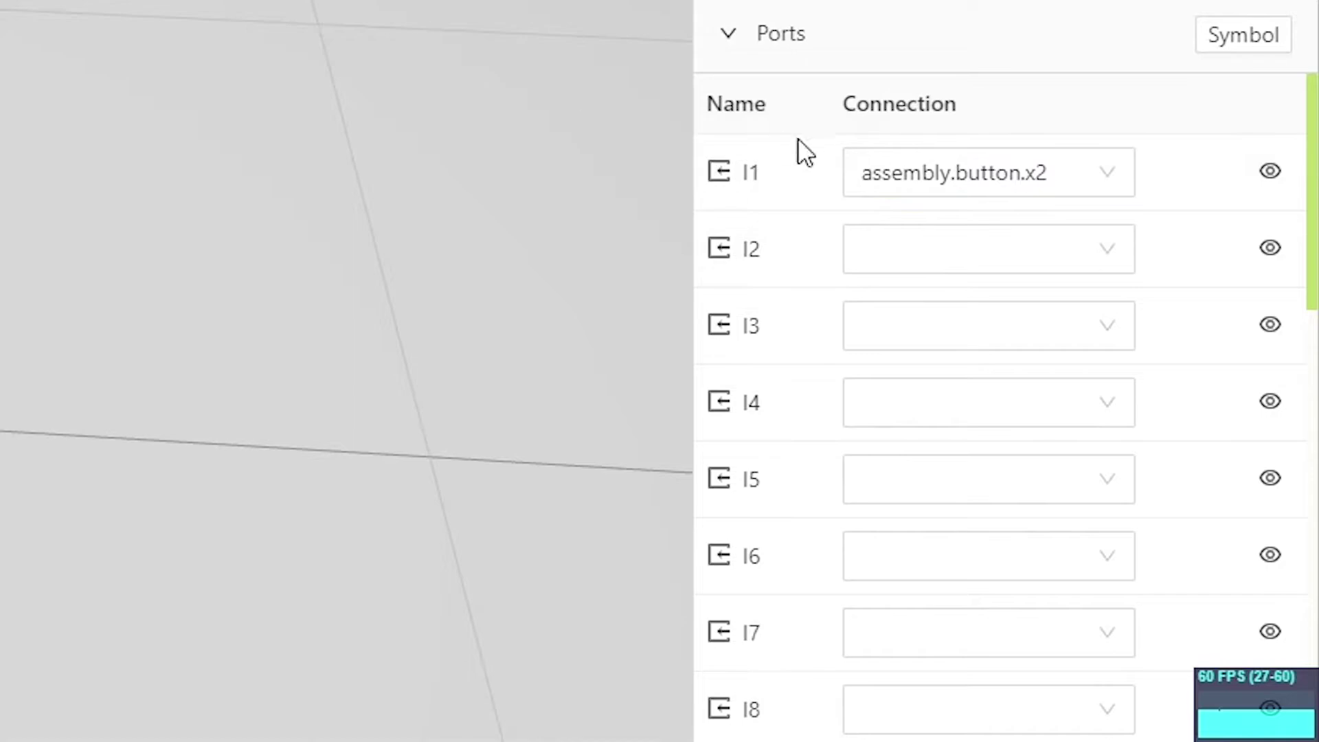
scroll(1031, 241, "down", 5)
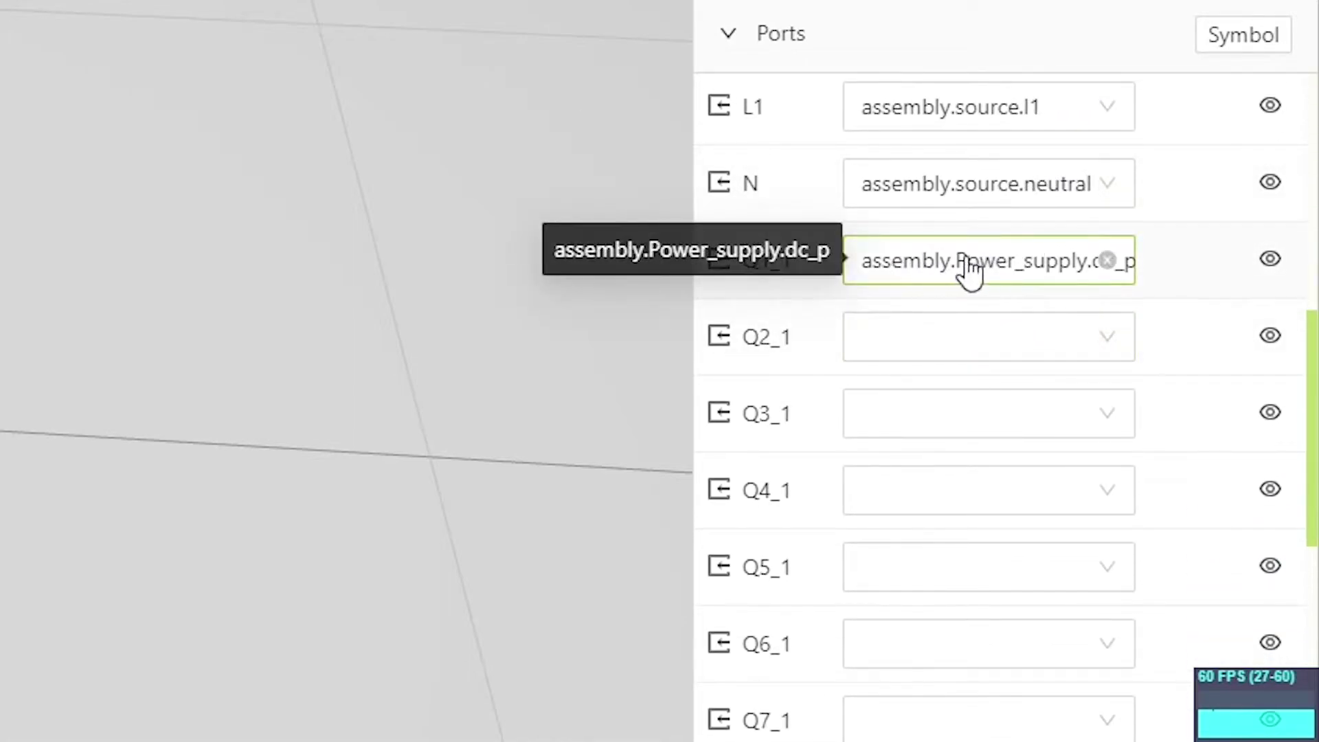
scroll(986, 391, "down", 5)
- Check what the Logo8's Q1_2 port connects to, then bring up LOGO!Soft Comfort
left_click(940, 481)
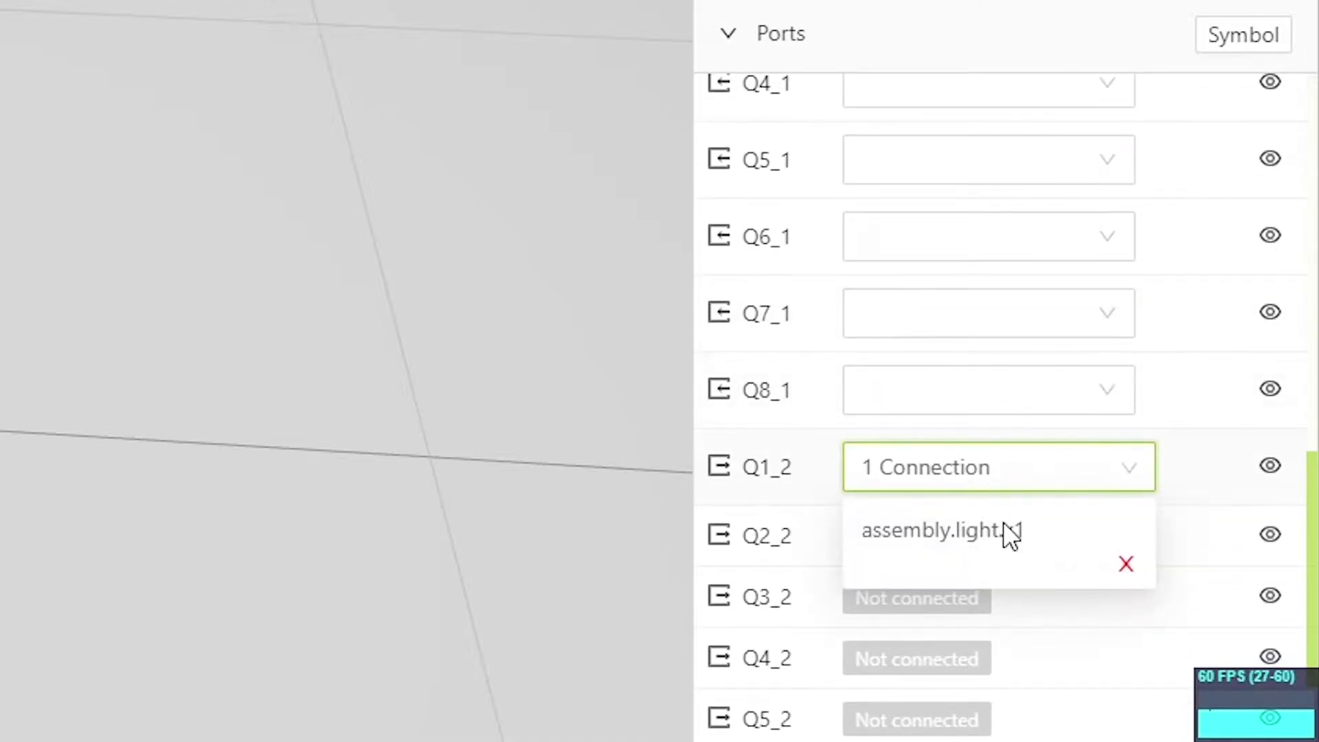
left_click(112, 236)
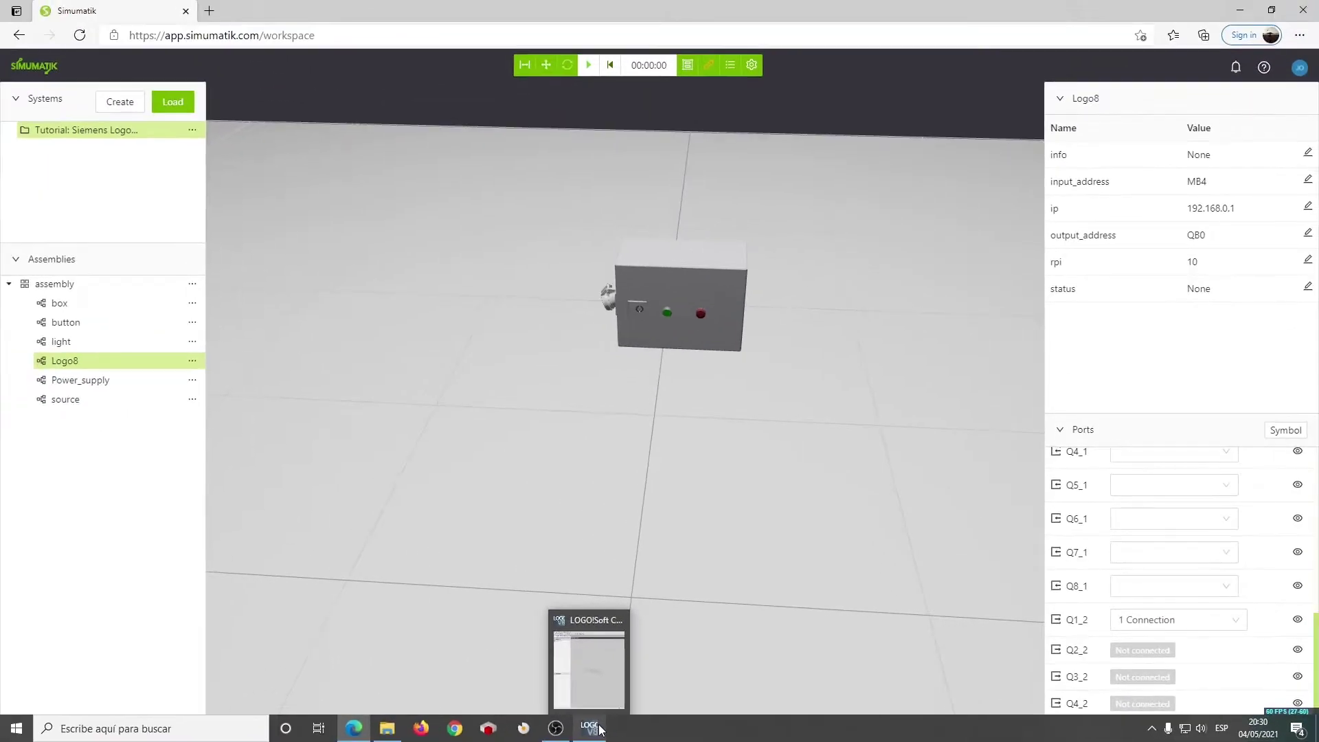
left_click(592, 728)
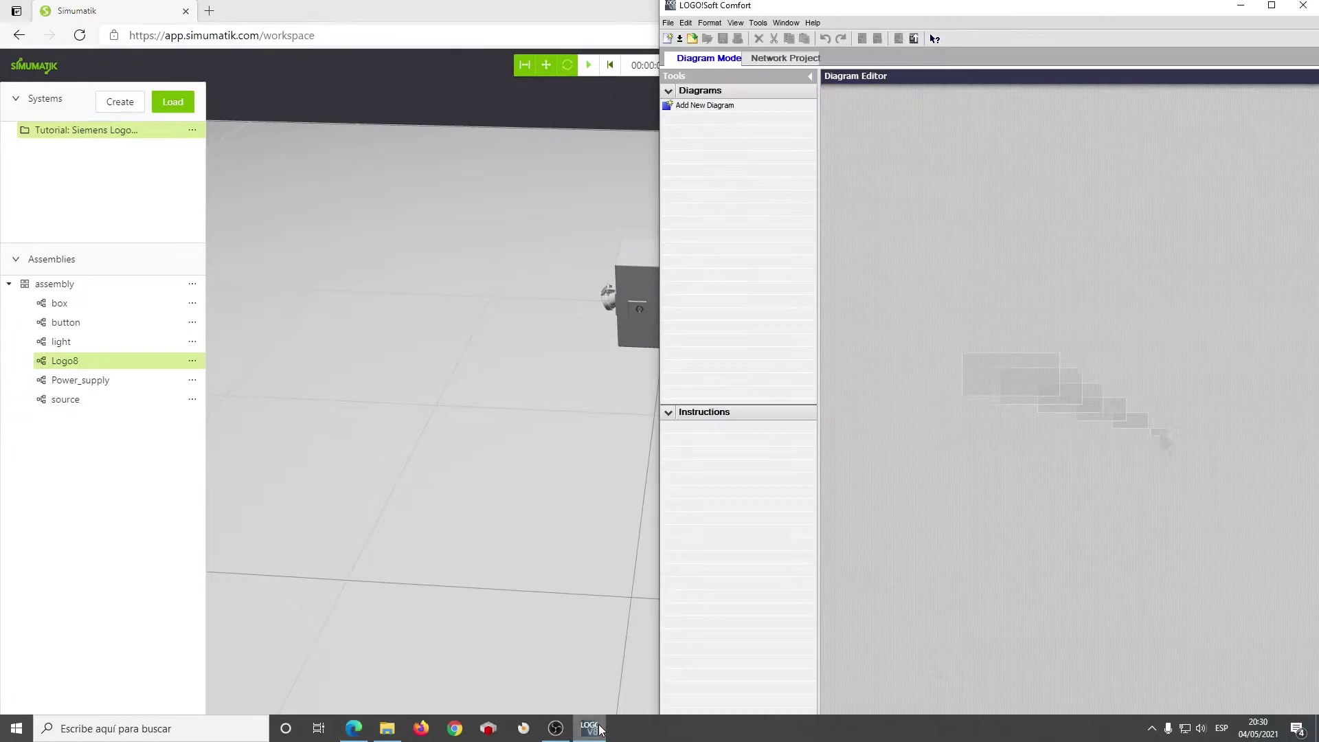
- Create a new diagram named Tutorial with IP 192.168.1.245, mask 255.255.255.0, gateway 192.168.1.1
left_click(718, 106)
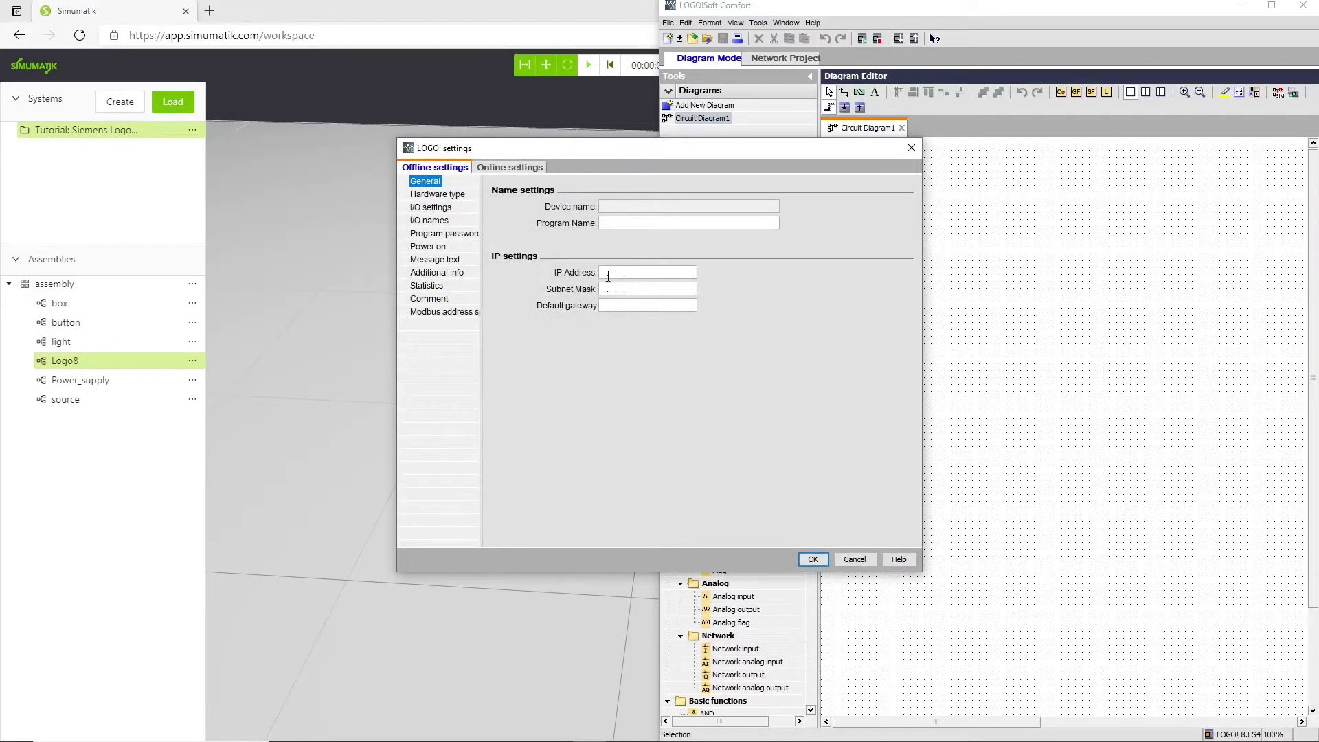
left_click(606, 217)
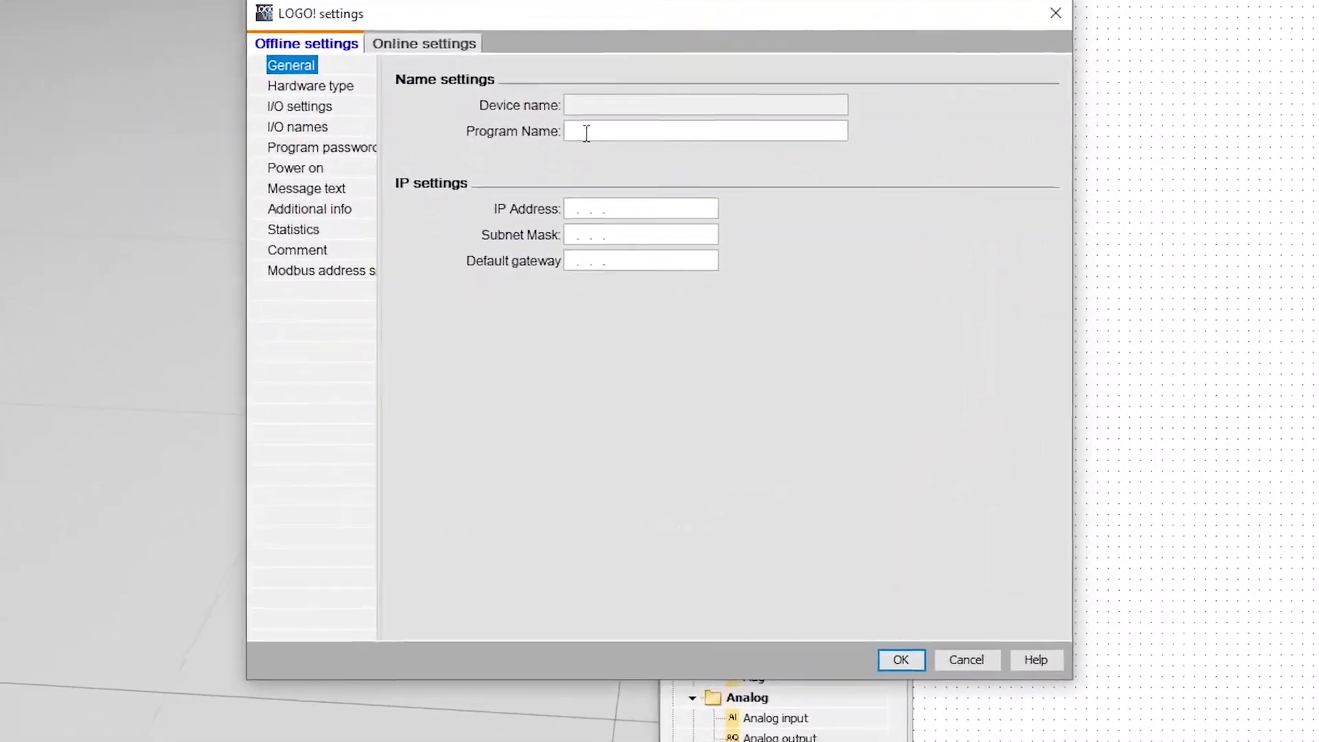
type("Tutorial")
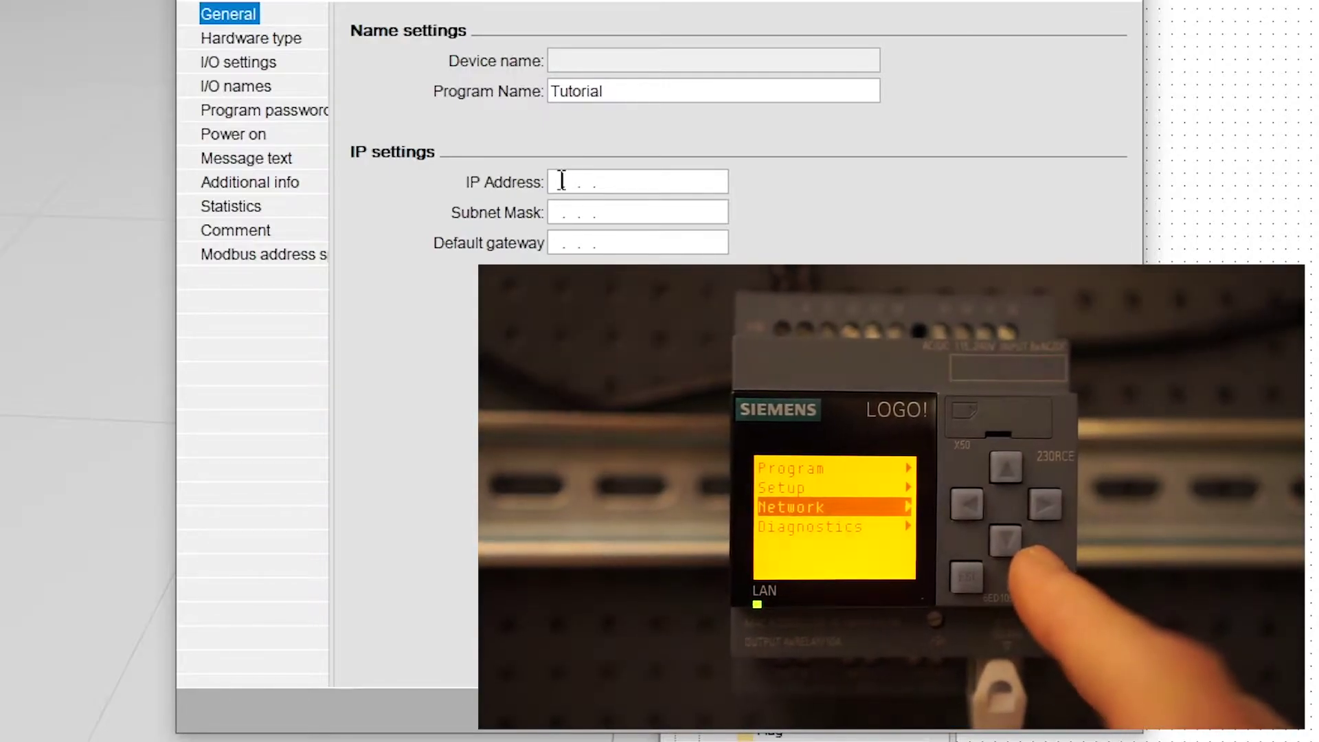
type("192.168.  1.")
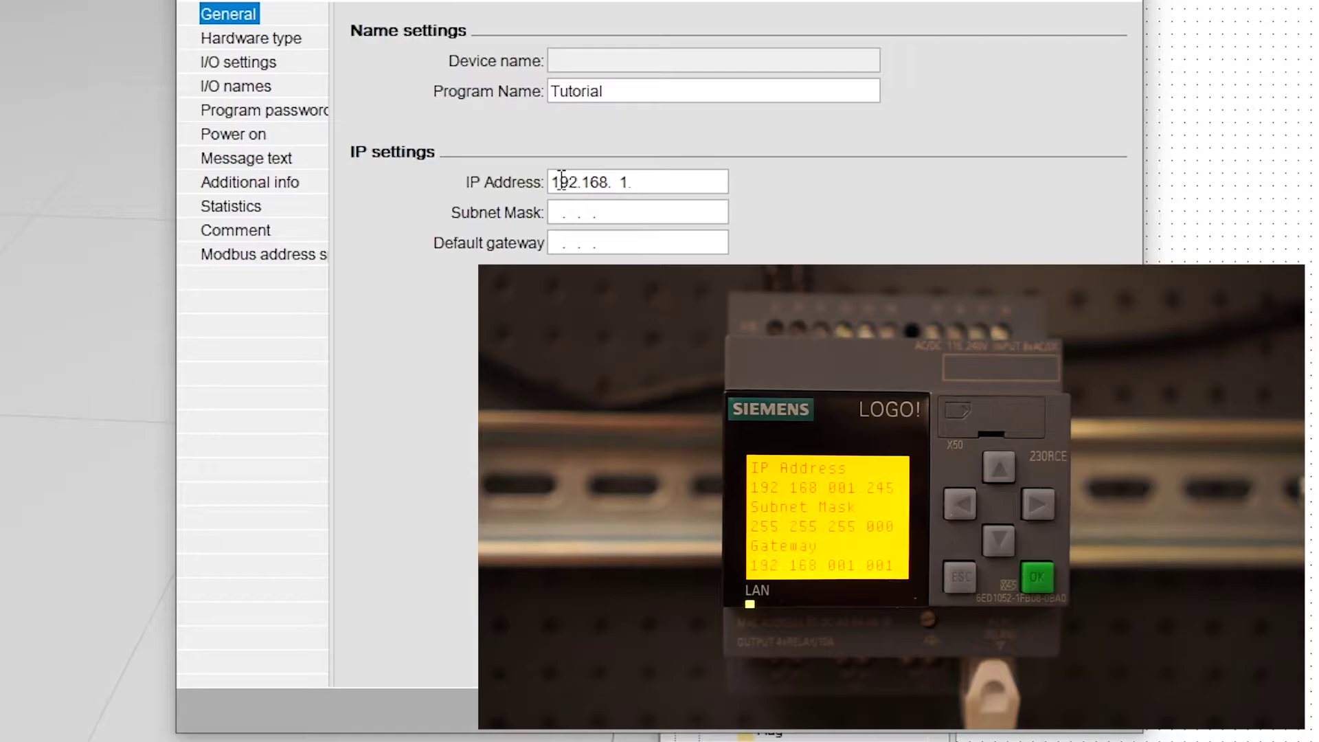
type("245")
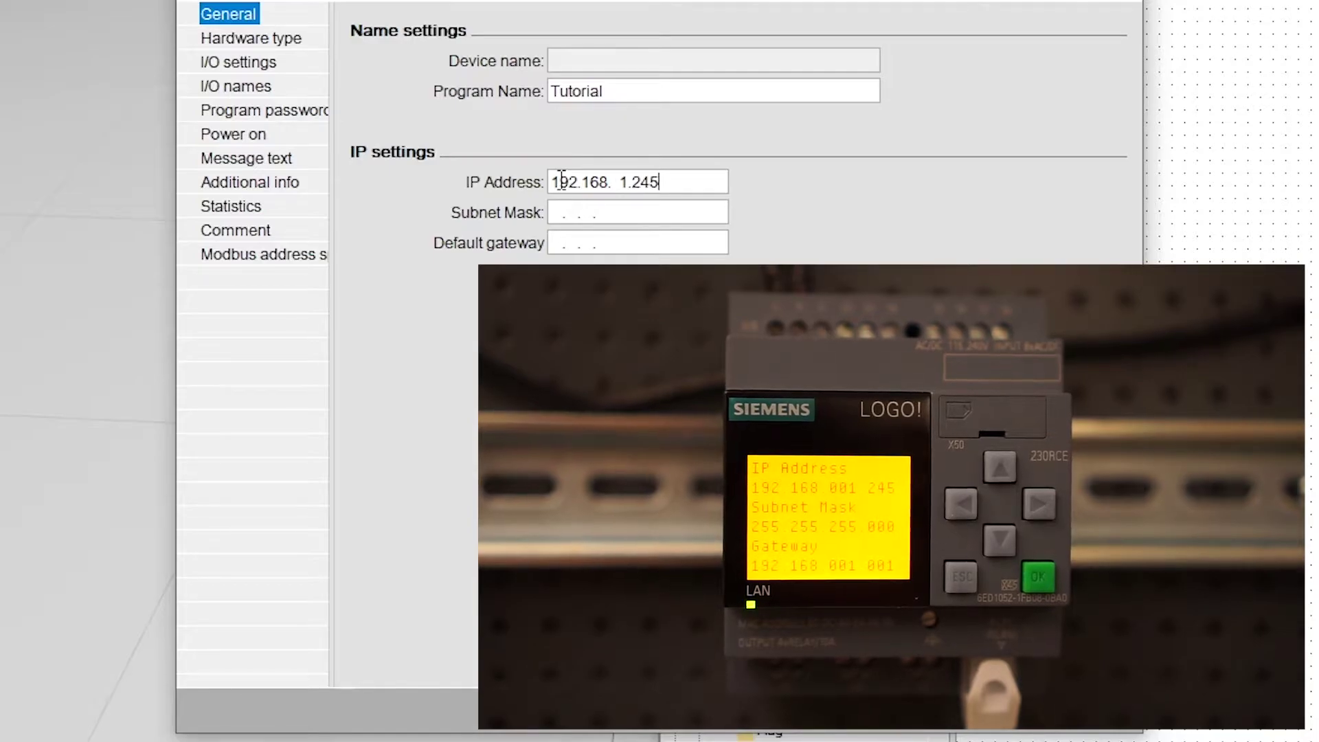
key("Tab")
type("255.255.255.0")
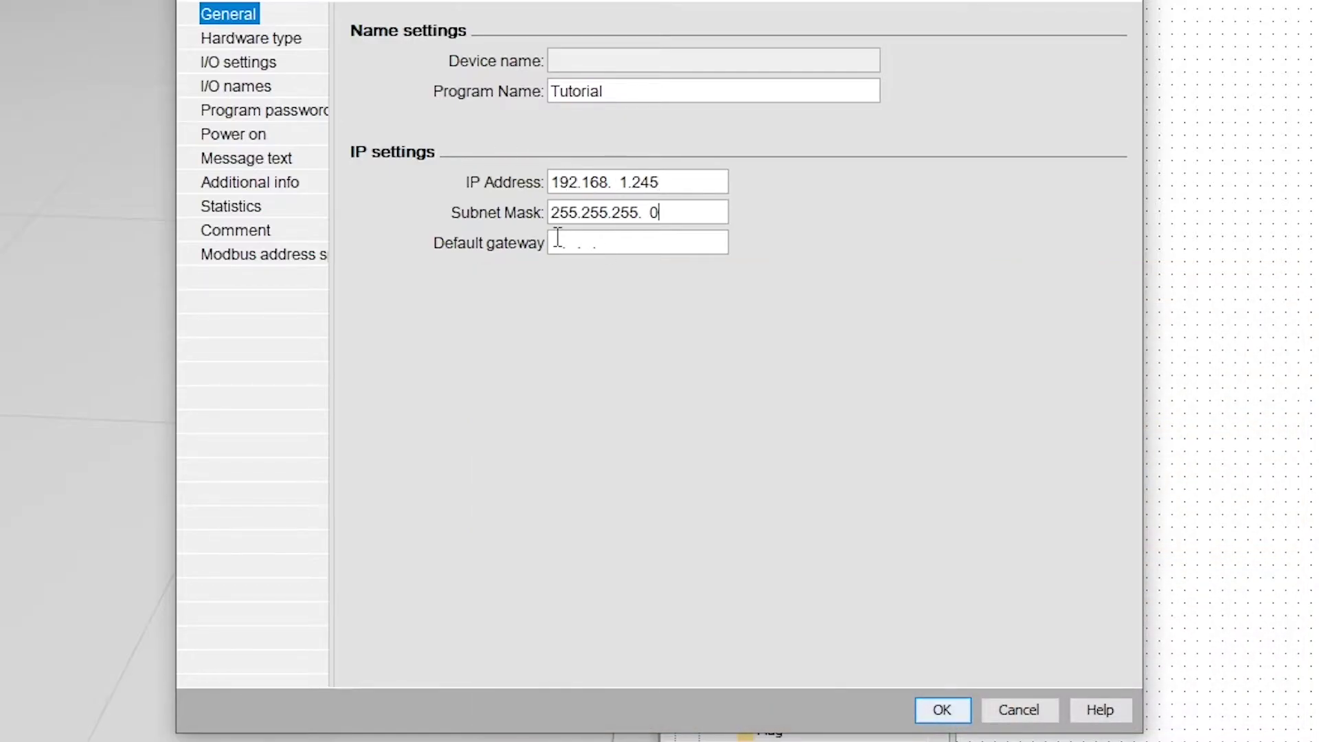
left_click(558, 237)
type("192. 16")
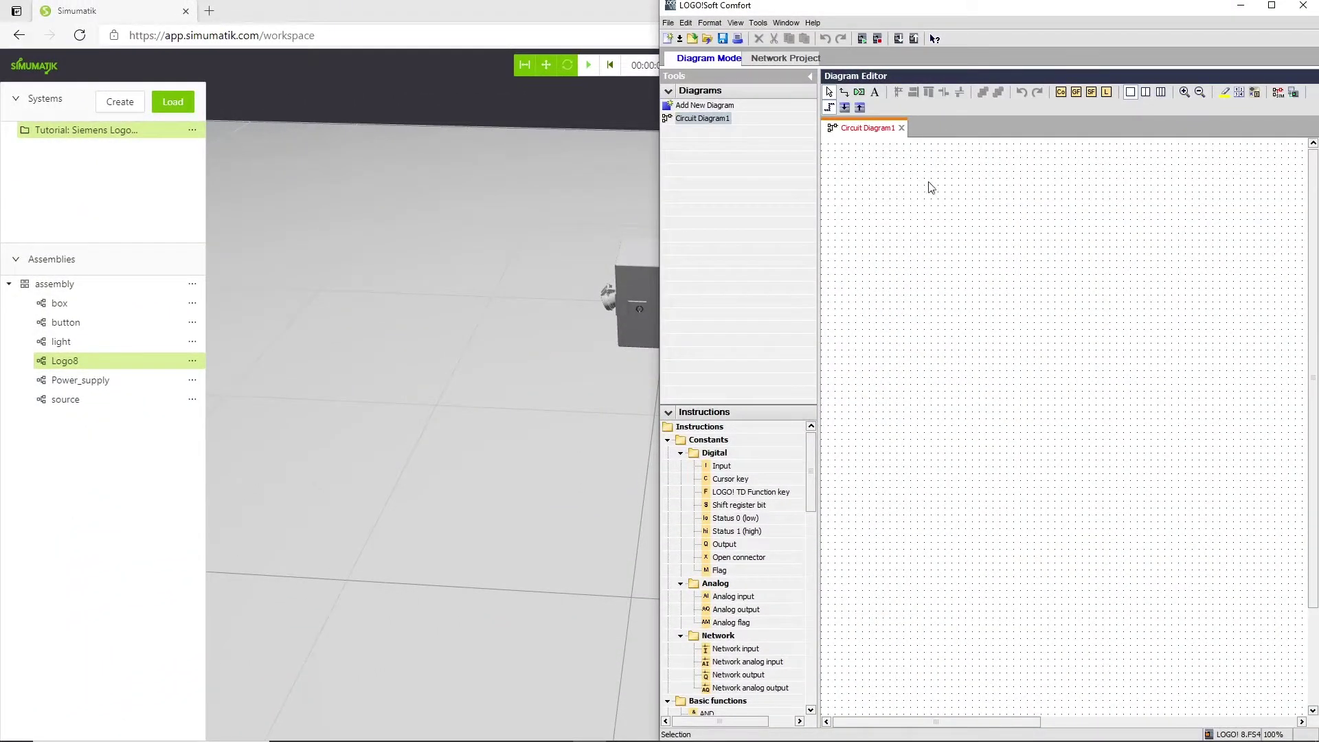
- Snap the browser to the left half of the screen and hide Simumatik's side panels
left_click_drag(534, 345, 418, 403)
key("super+Left")
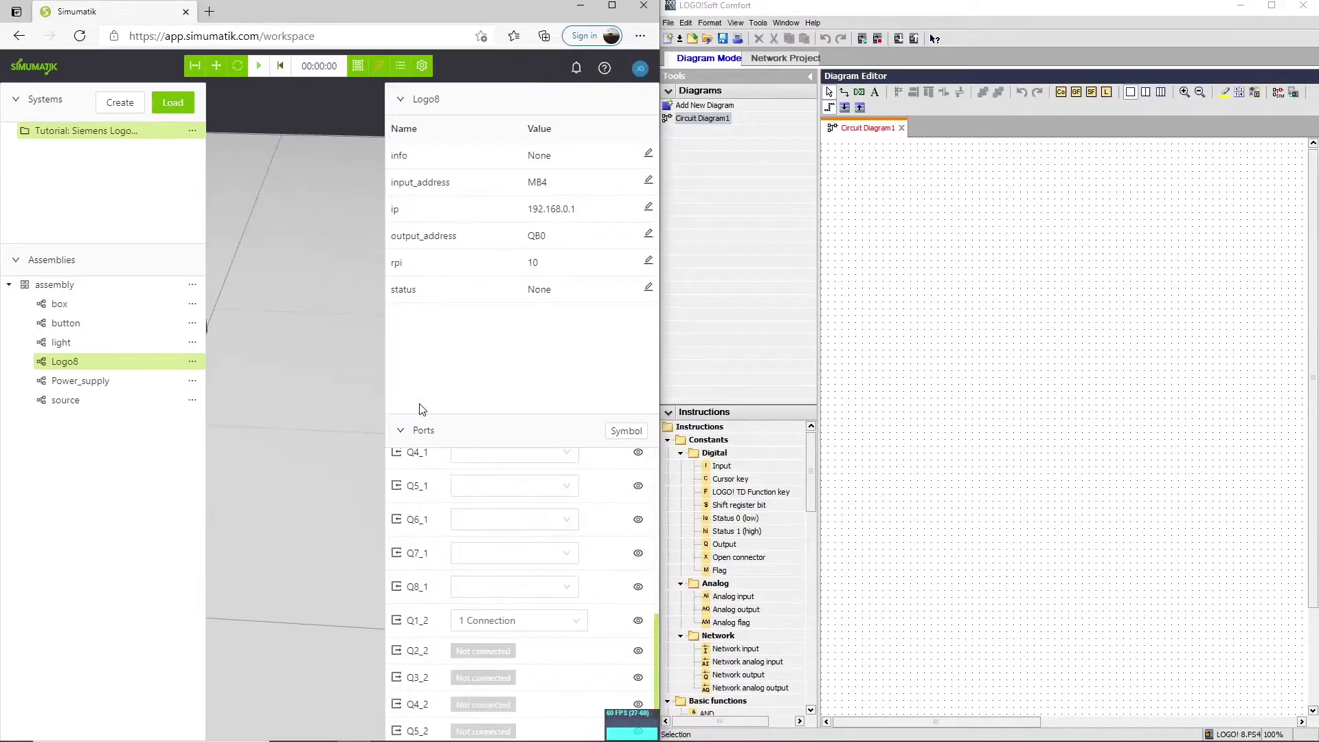
left_click(180, 67)
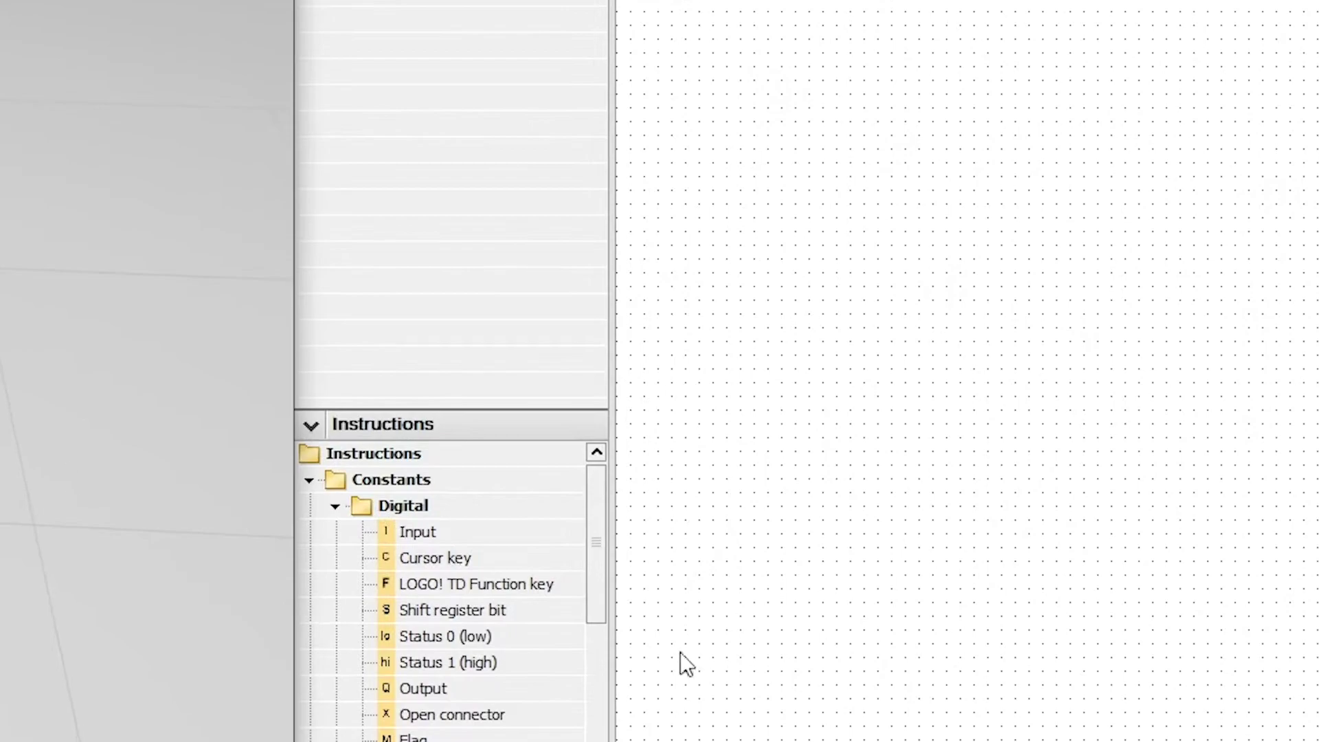
- Add a flag block to the diagram and set its number to M33
left_click_drag(413, 737, 839, 267)
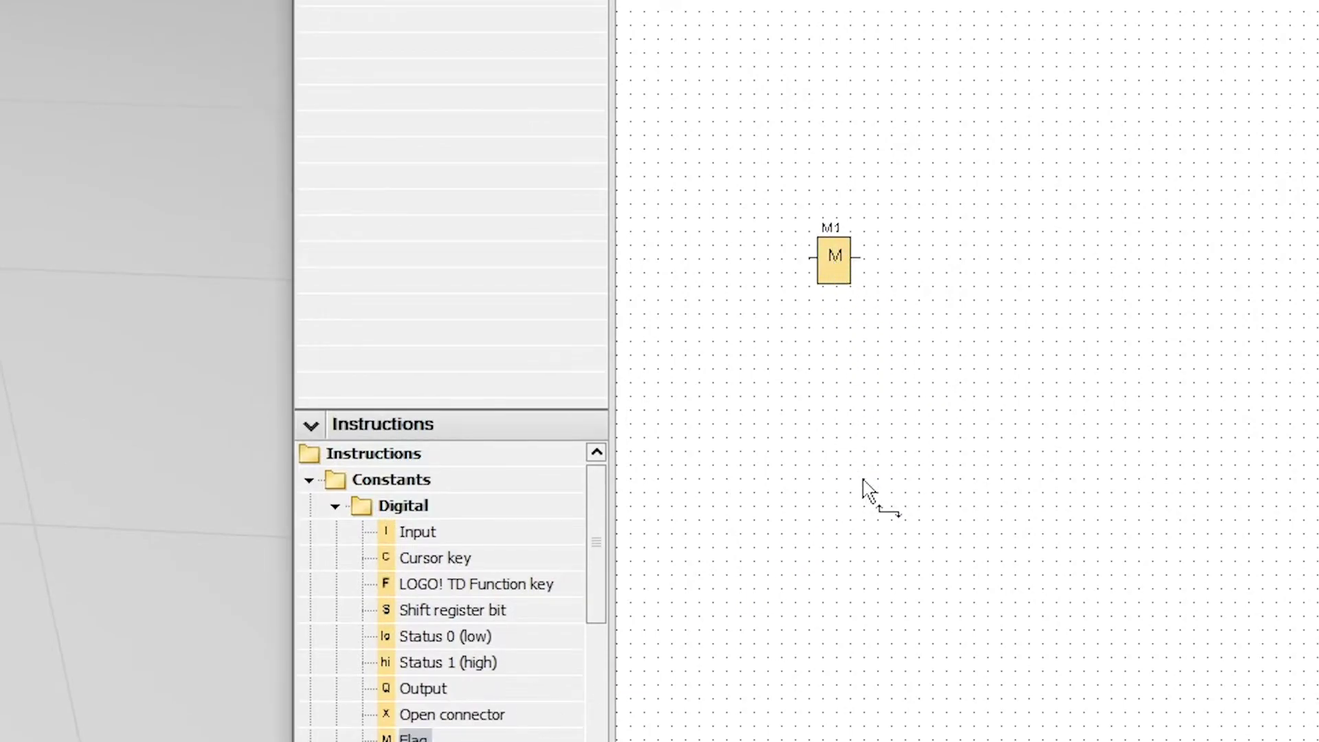
left_click(839, 272)
double_click(831, 259)
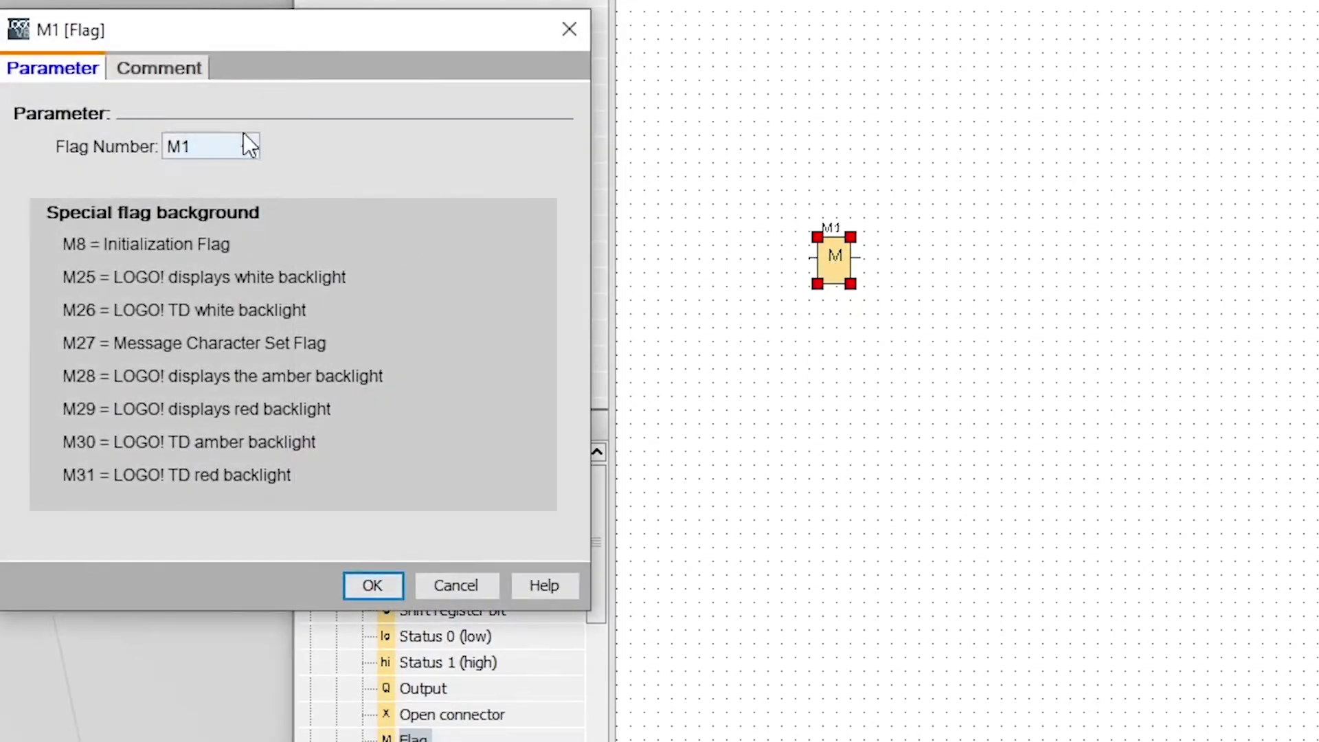
left_click(258, 147)
scroll(185, 292, "down", 7)
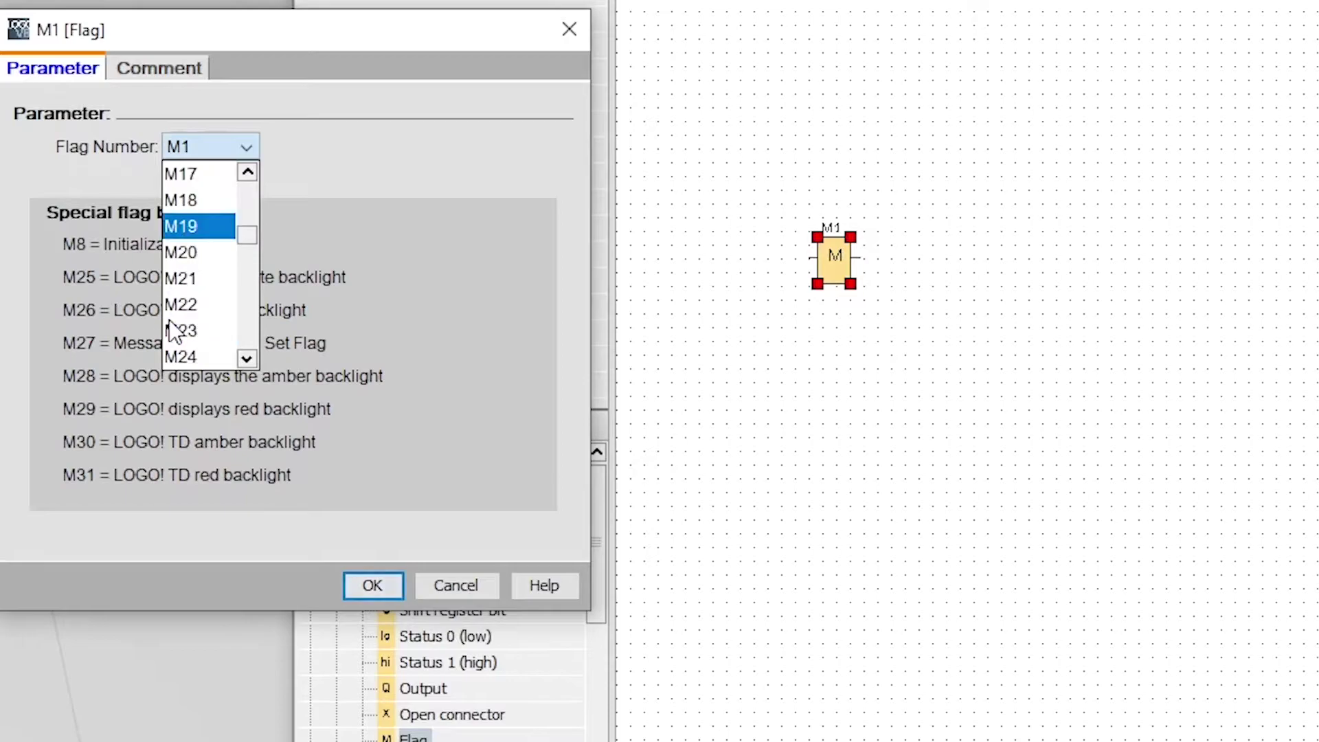
scroll(207, 356, "down", 1)
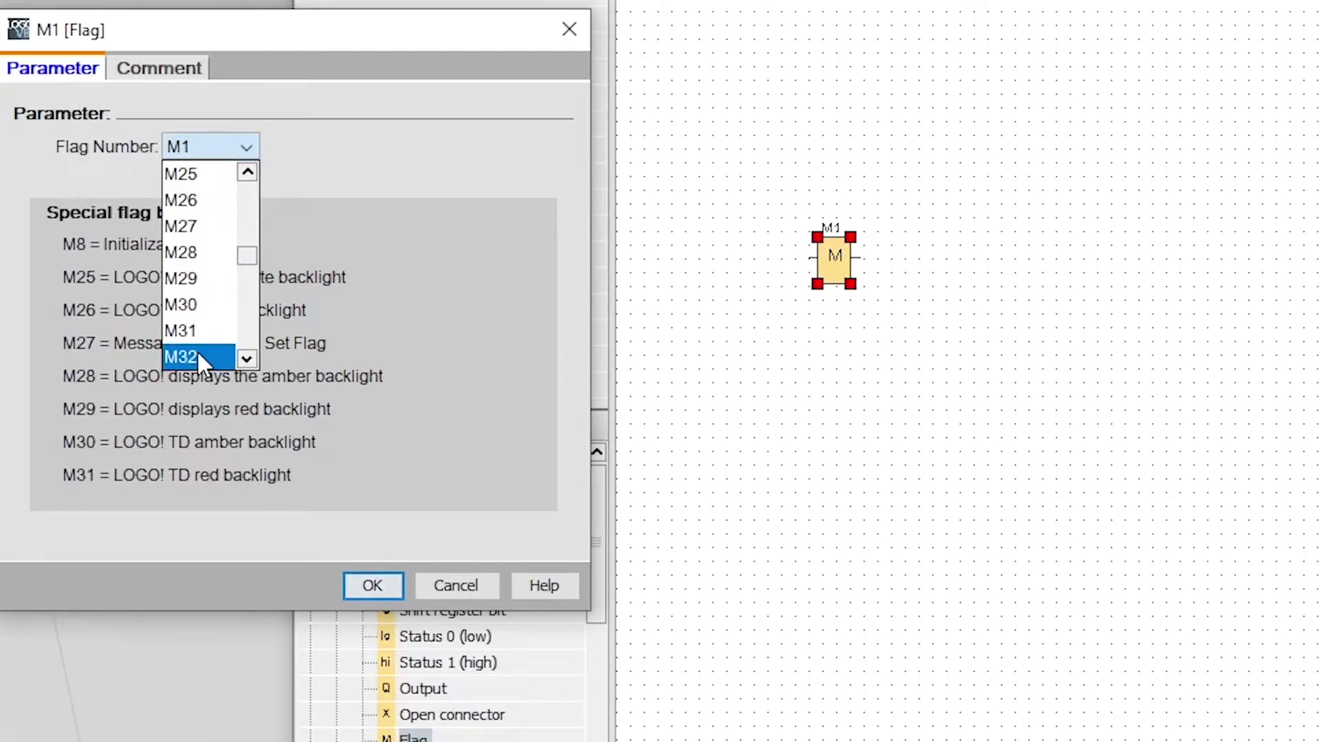
scroll(196, 356, "down", 1)
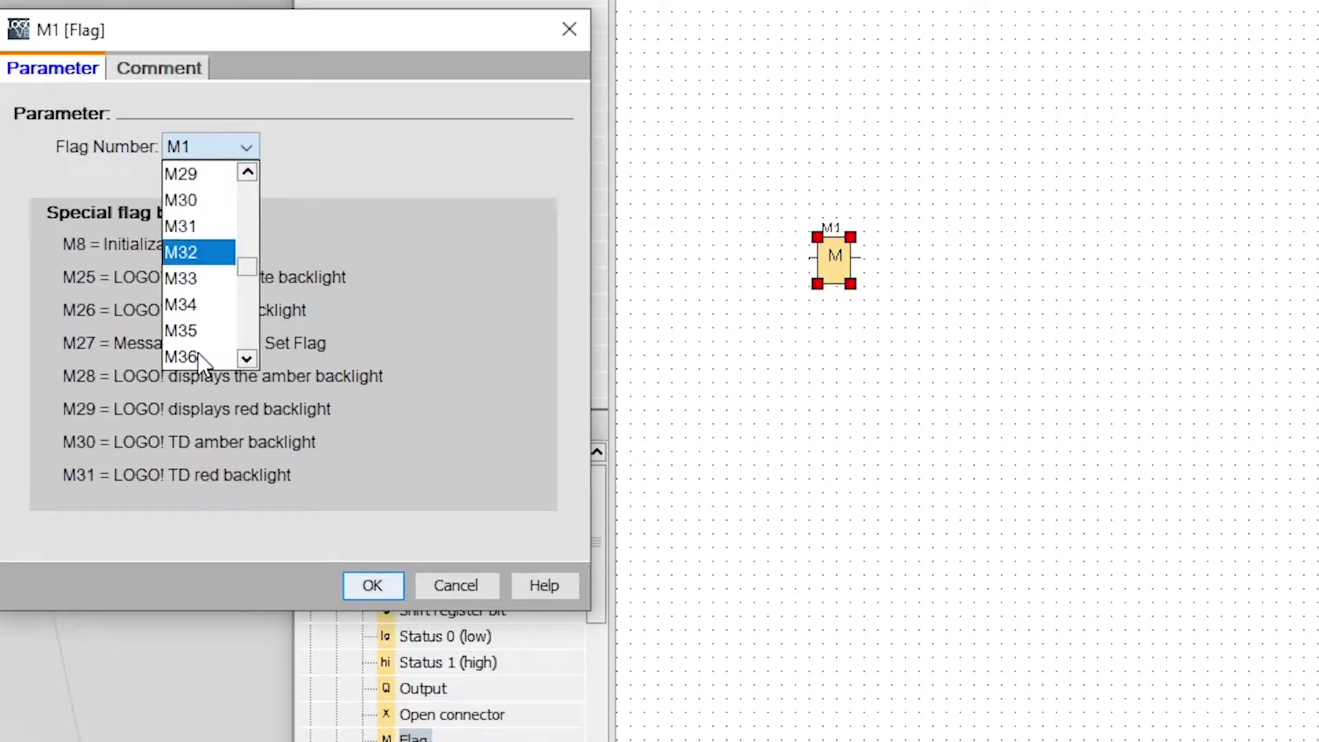
left_click(203, 280)
left_click(376, 583)
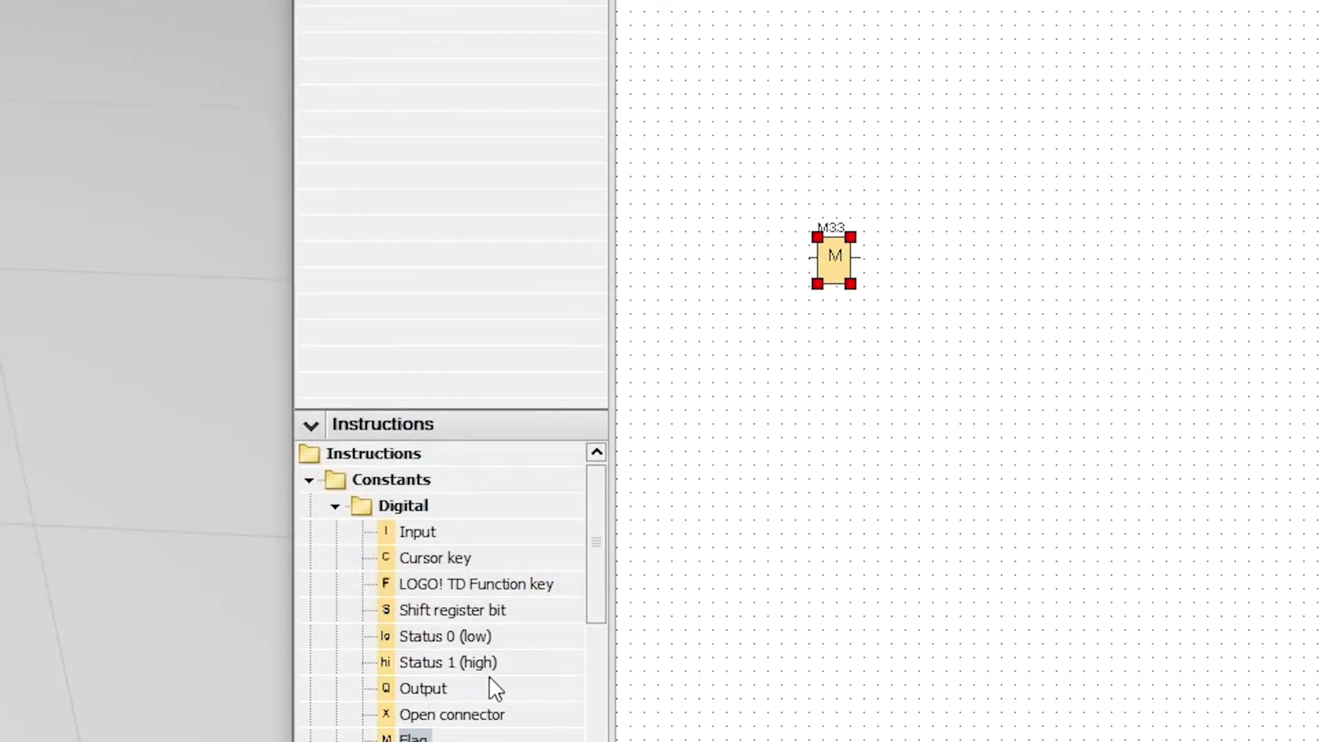
- Add output block Q1 and wire flag M33 into it
left_click_drag(441, 685, 1069, 260)
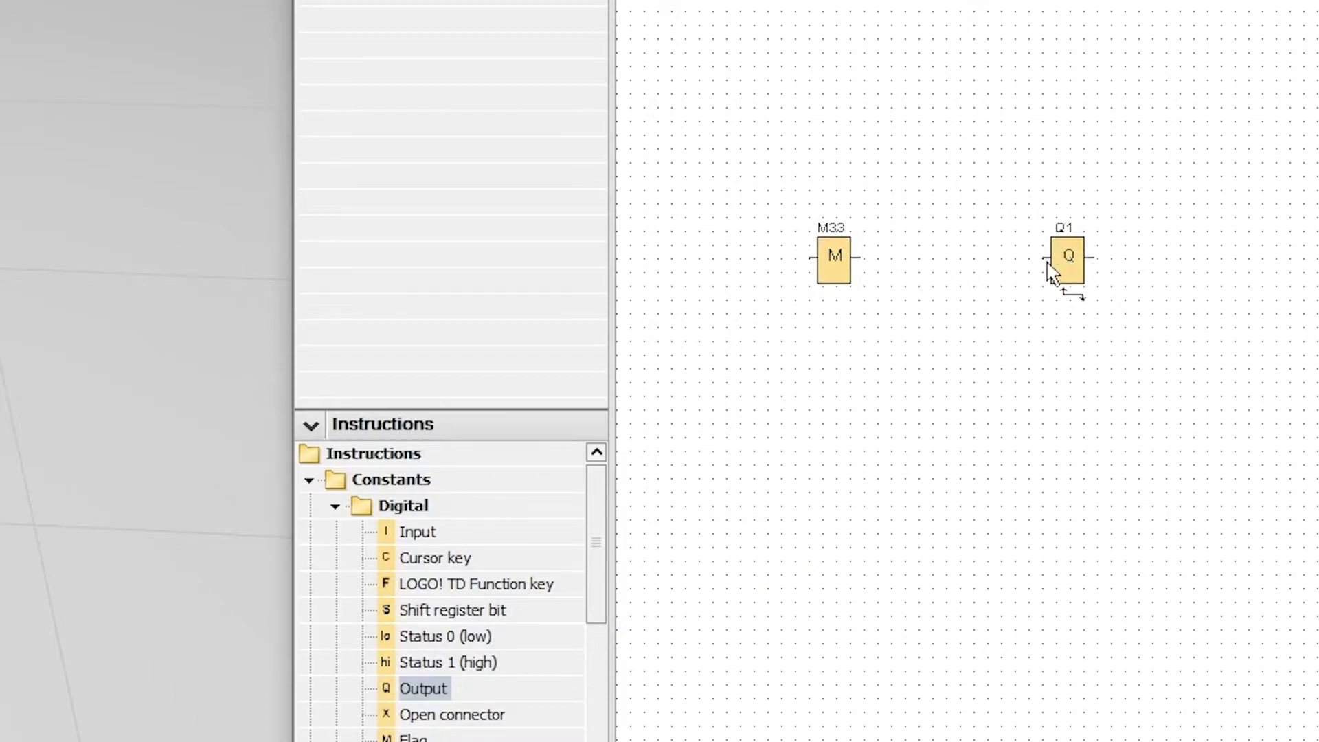
left_click_drag(861, 258, 1046, 259)
left_click(809, 309)
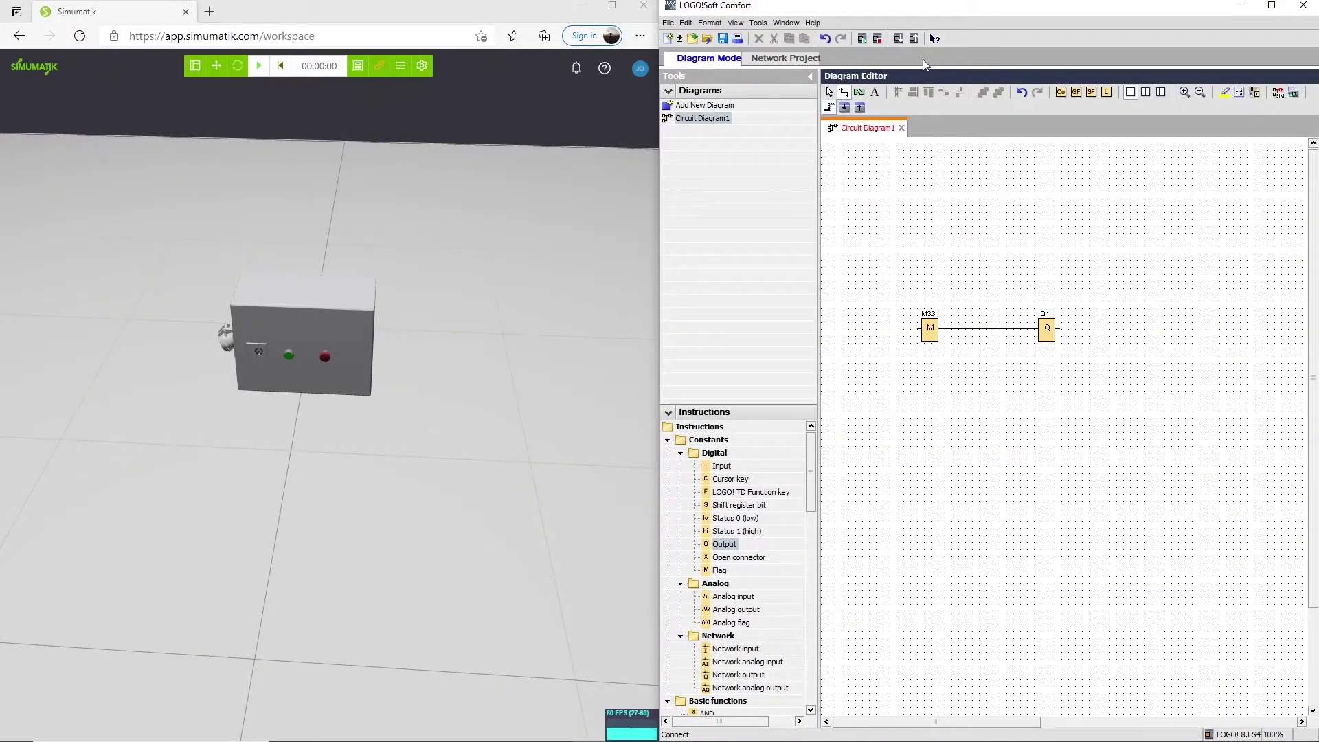
- Download the program to the LOGO! at 192.168.1.245, stopping it and returning it to RUN
left_click(898, 38)
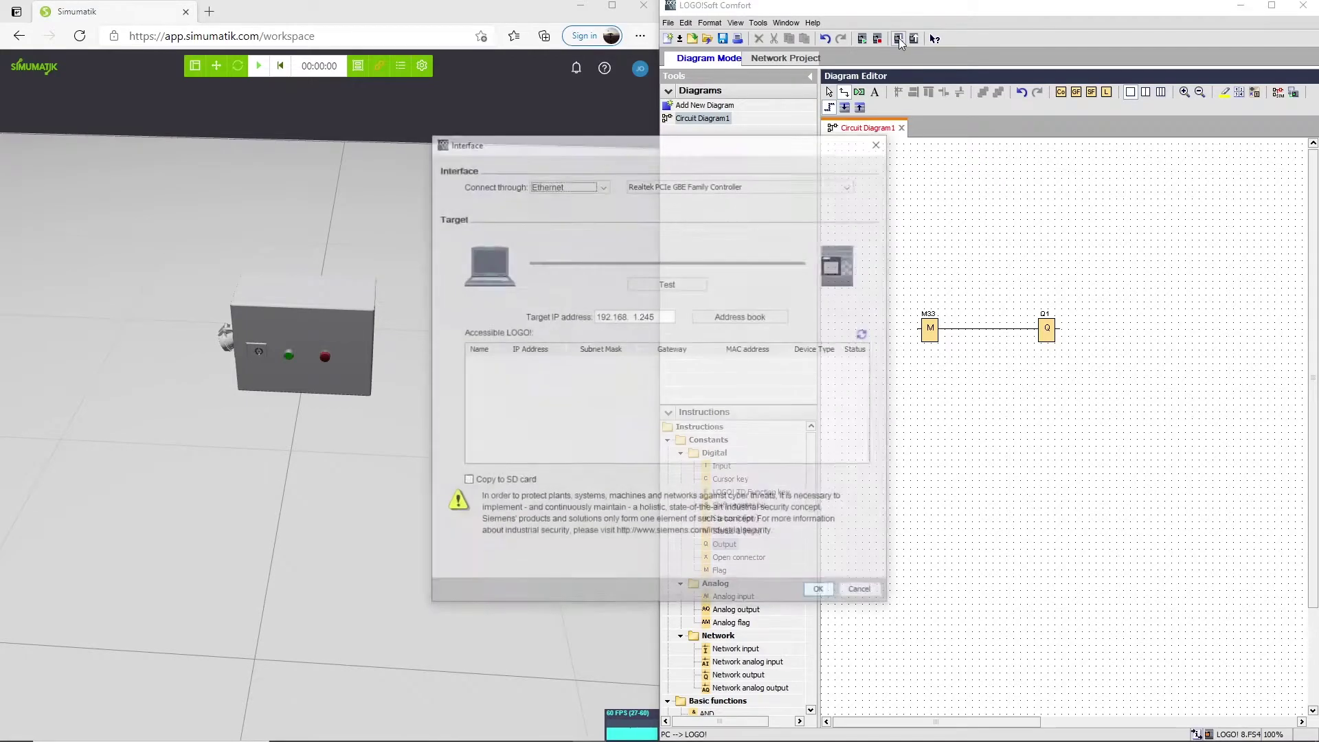
left_click(679, 285)
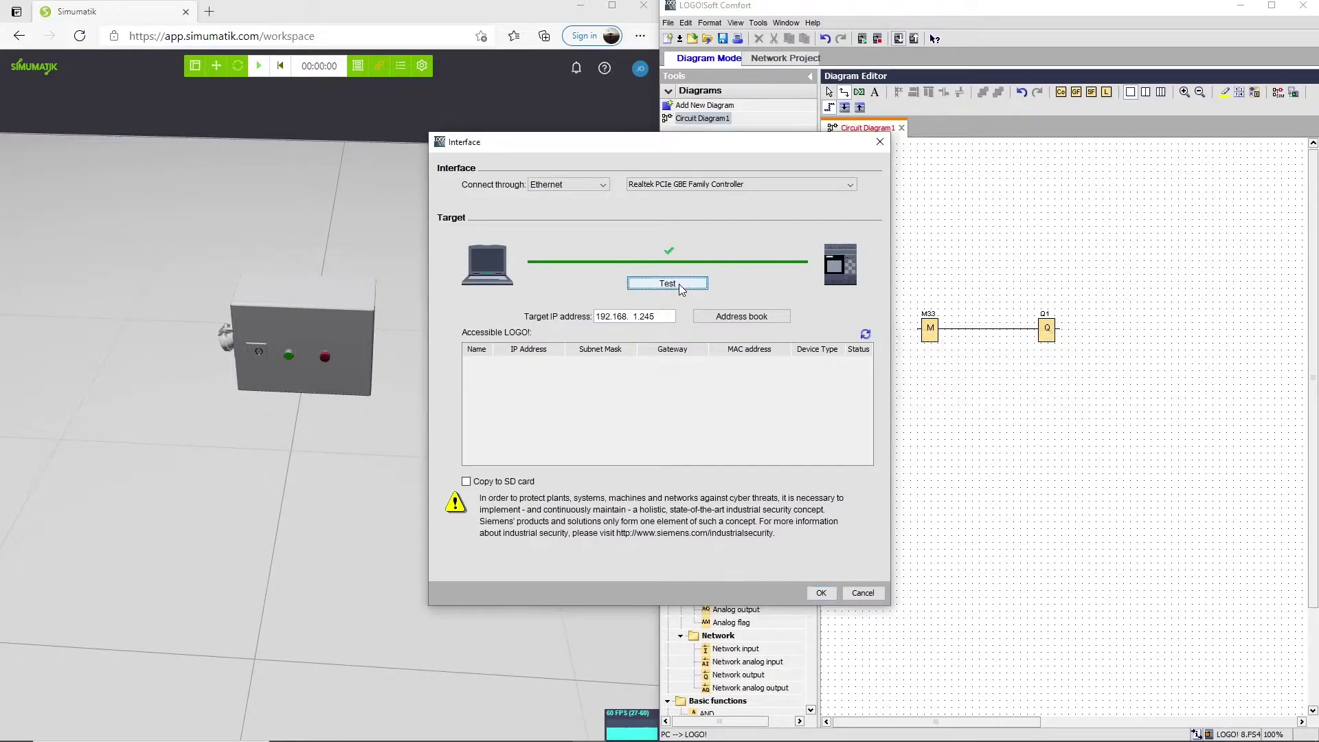
left_click(822, 593)
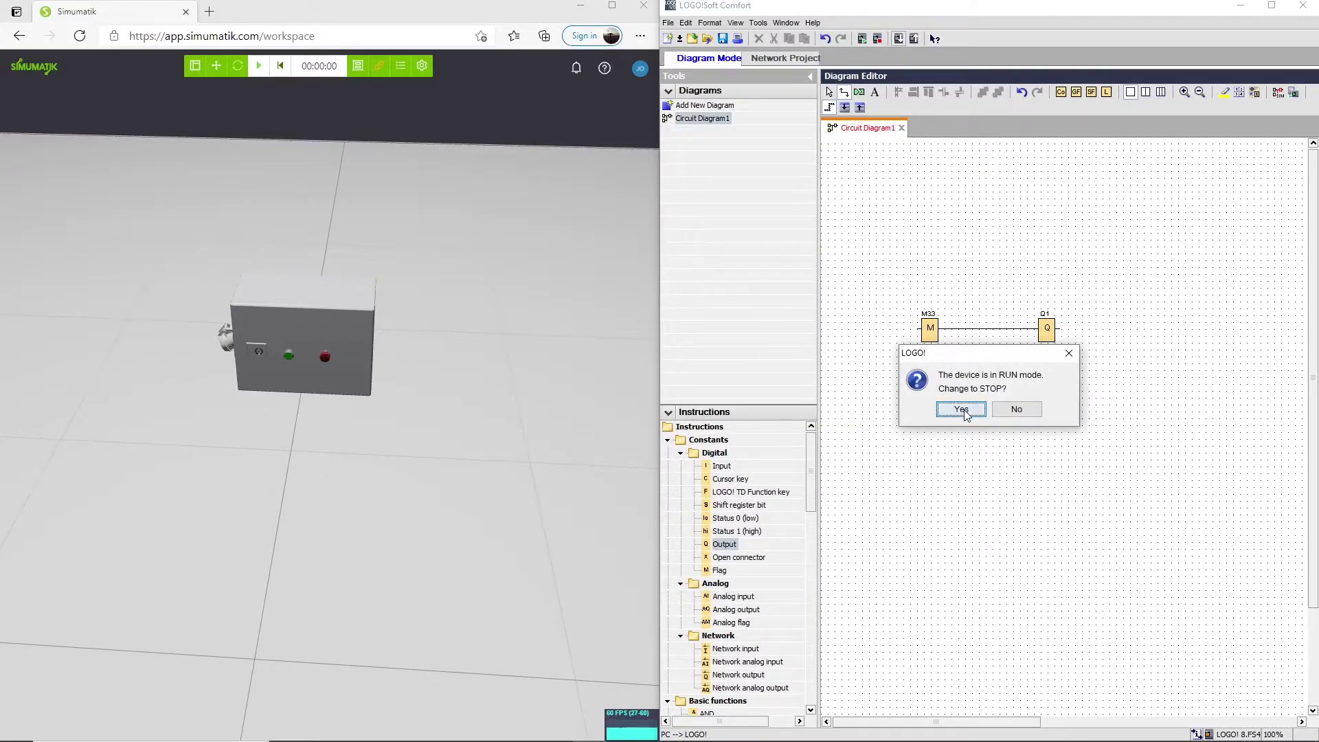
left_click(963, 411)
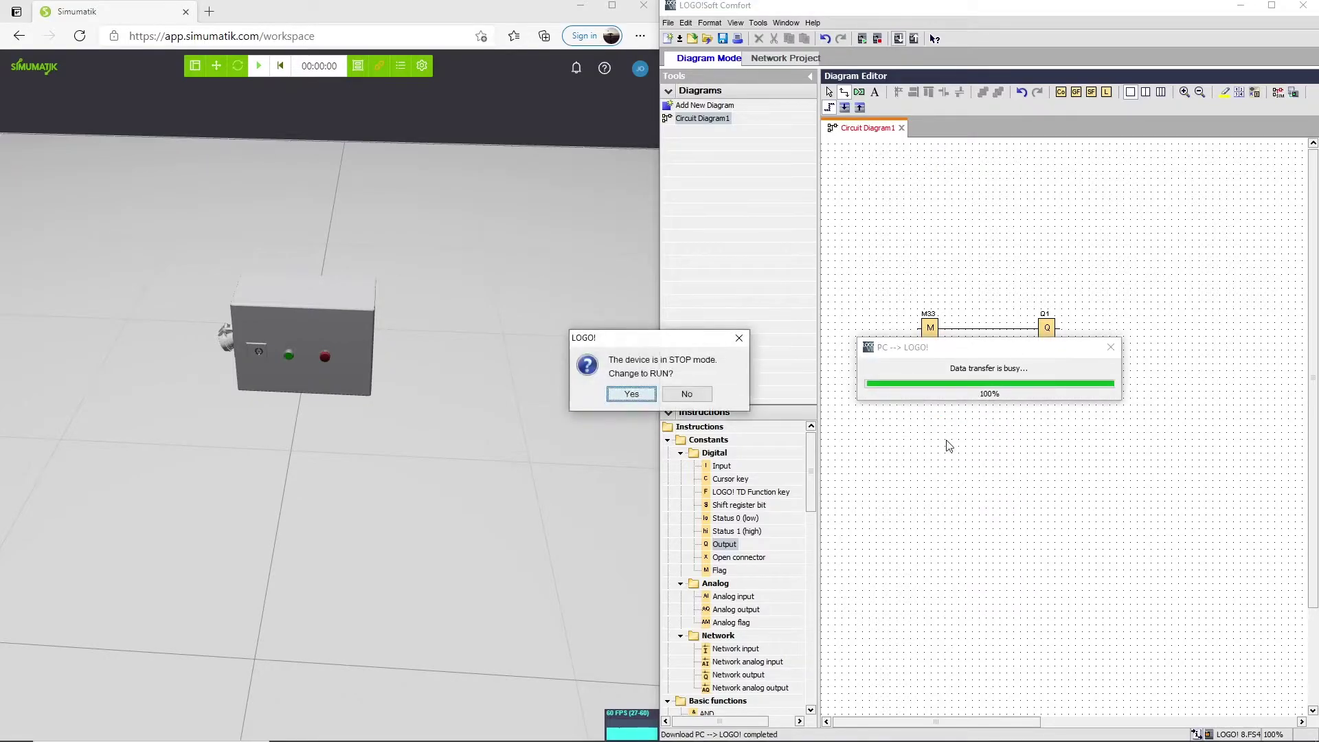
left_click(632, 395)
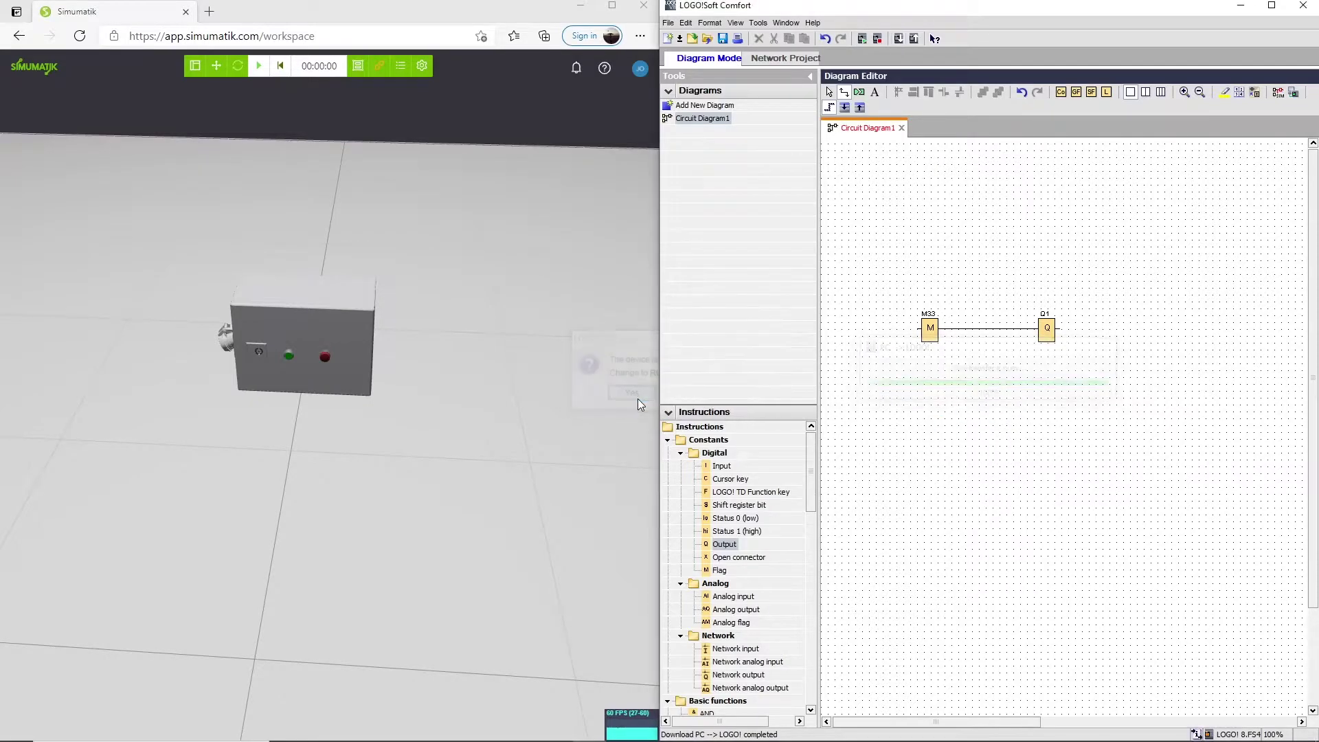
- Start Online Test monitoring and confirm the LOGO! interface connection
left_click(1294, 92)
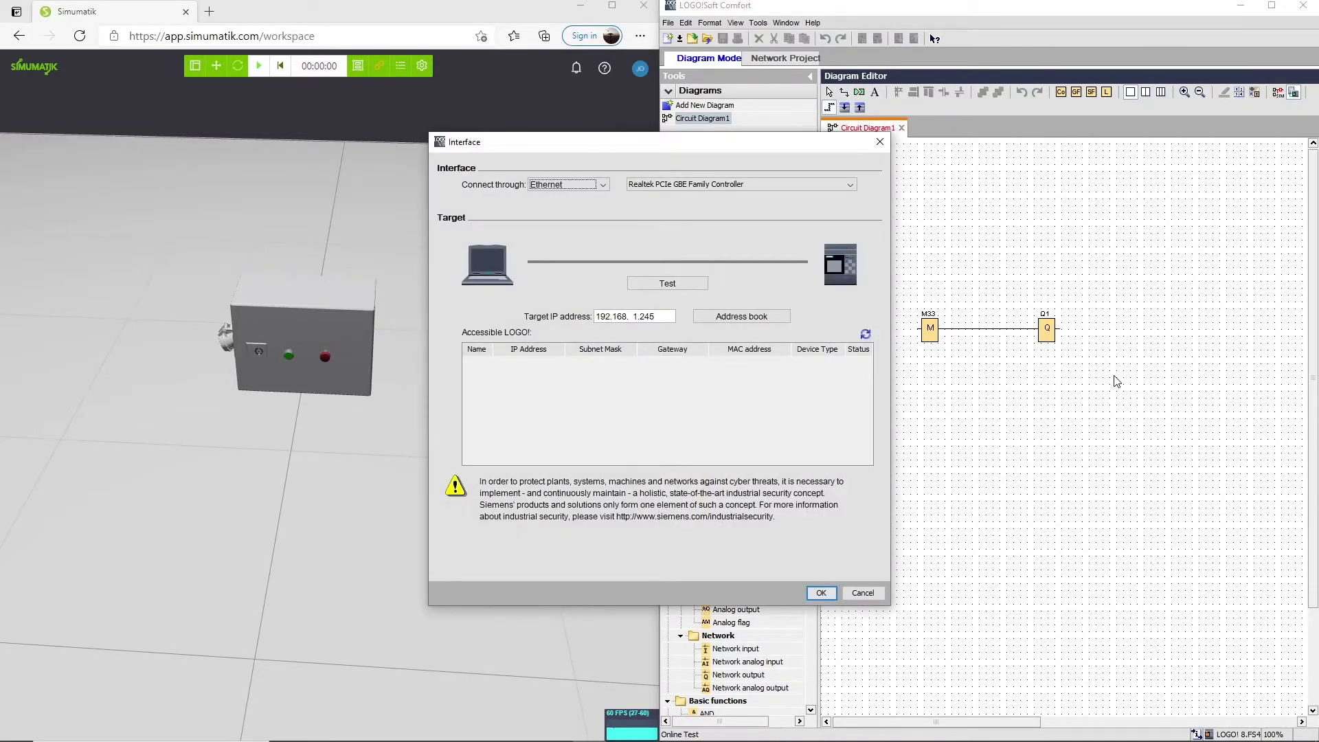
left_click(822, 594)
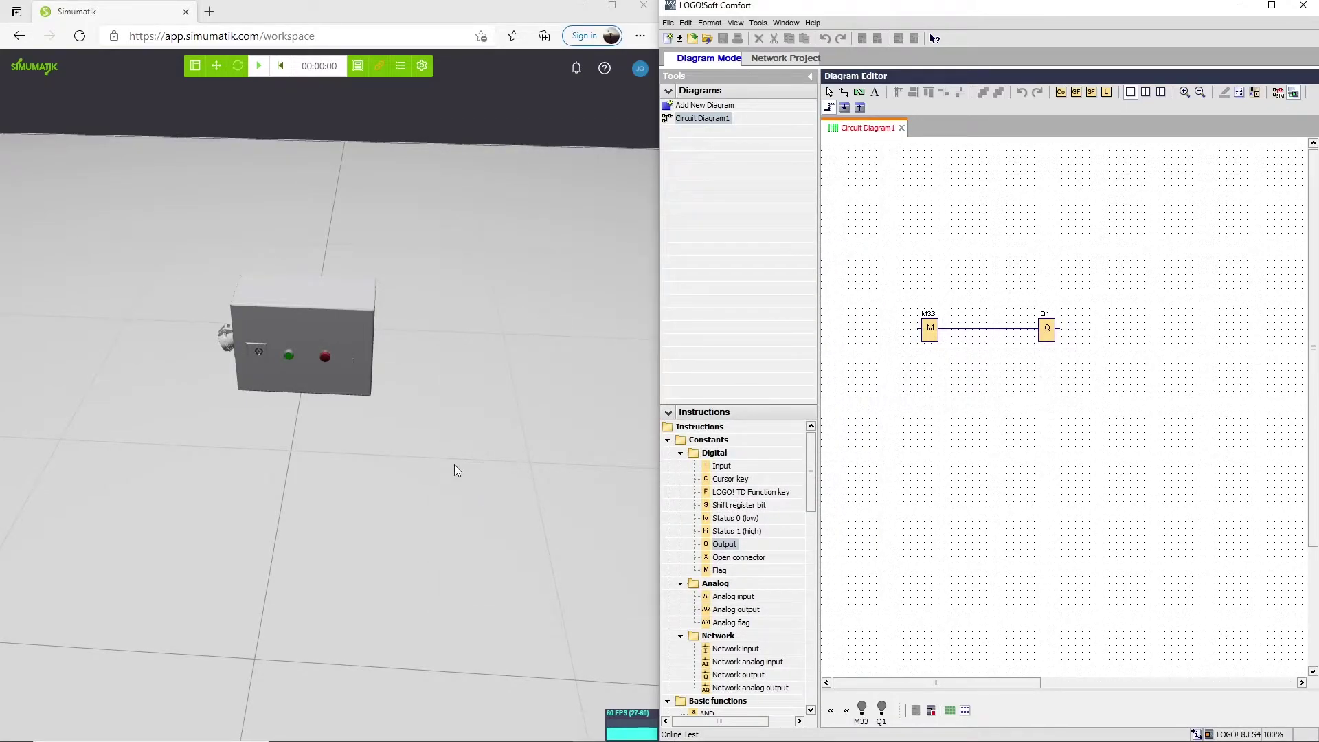
- Review the Connect Gateway settings and close them
left_click(376, 68)
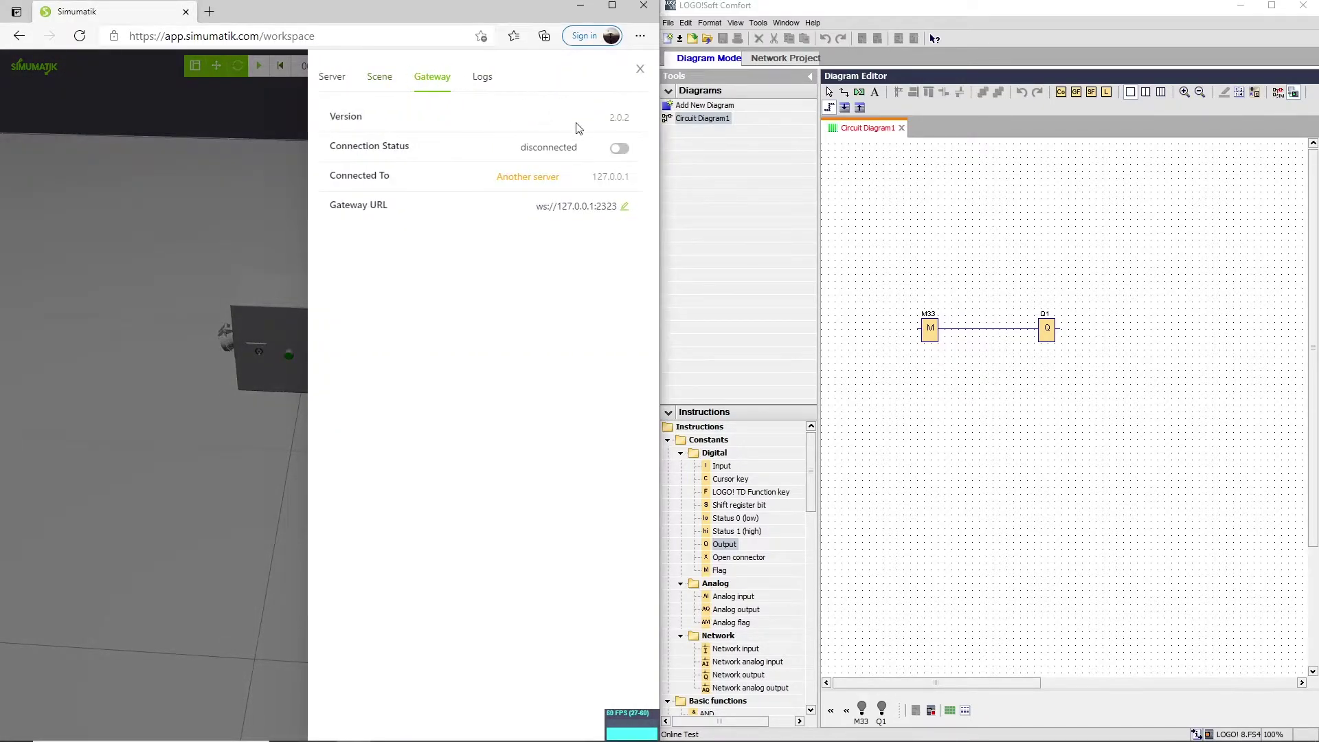
left_click(261, 218)
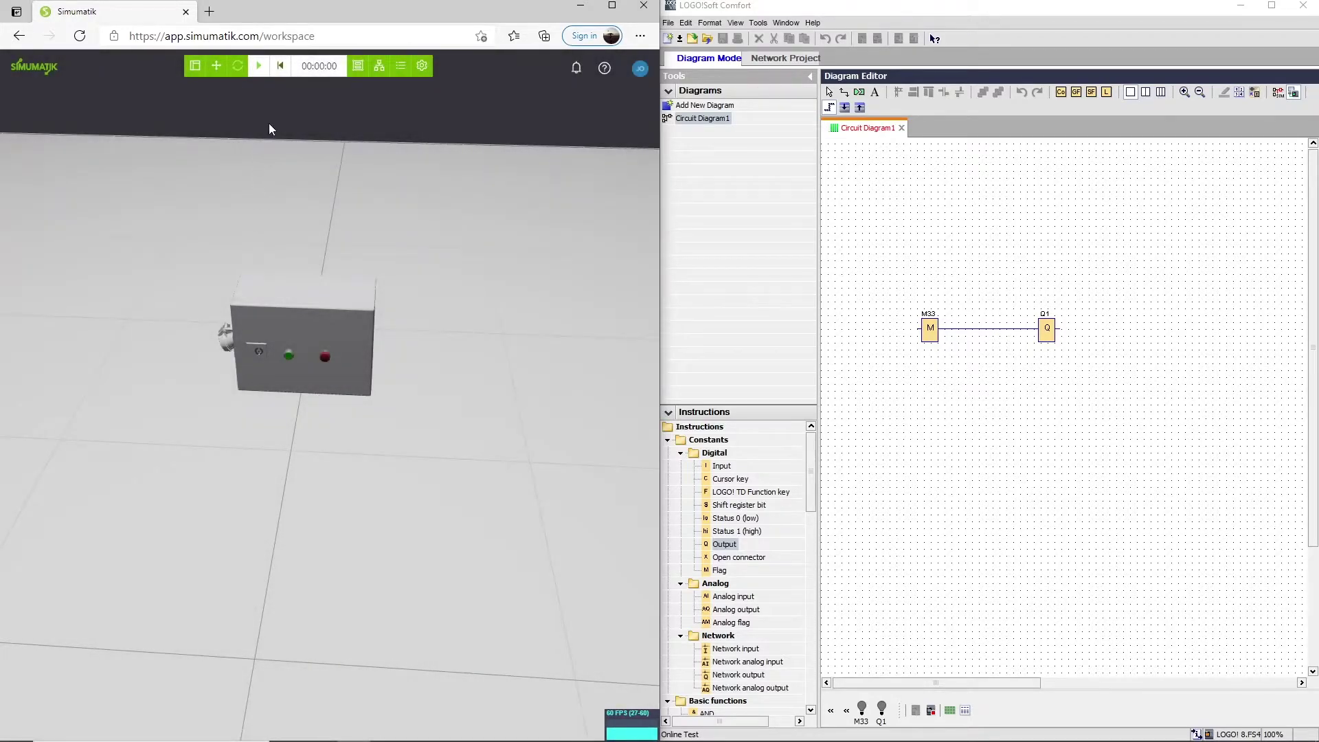
left_click(260, 67)
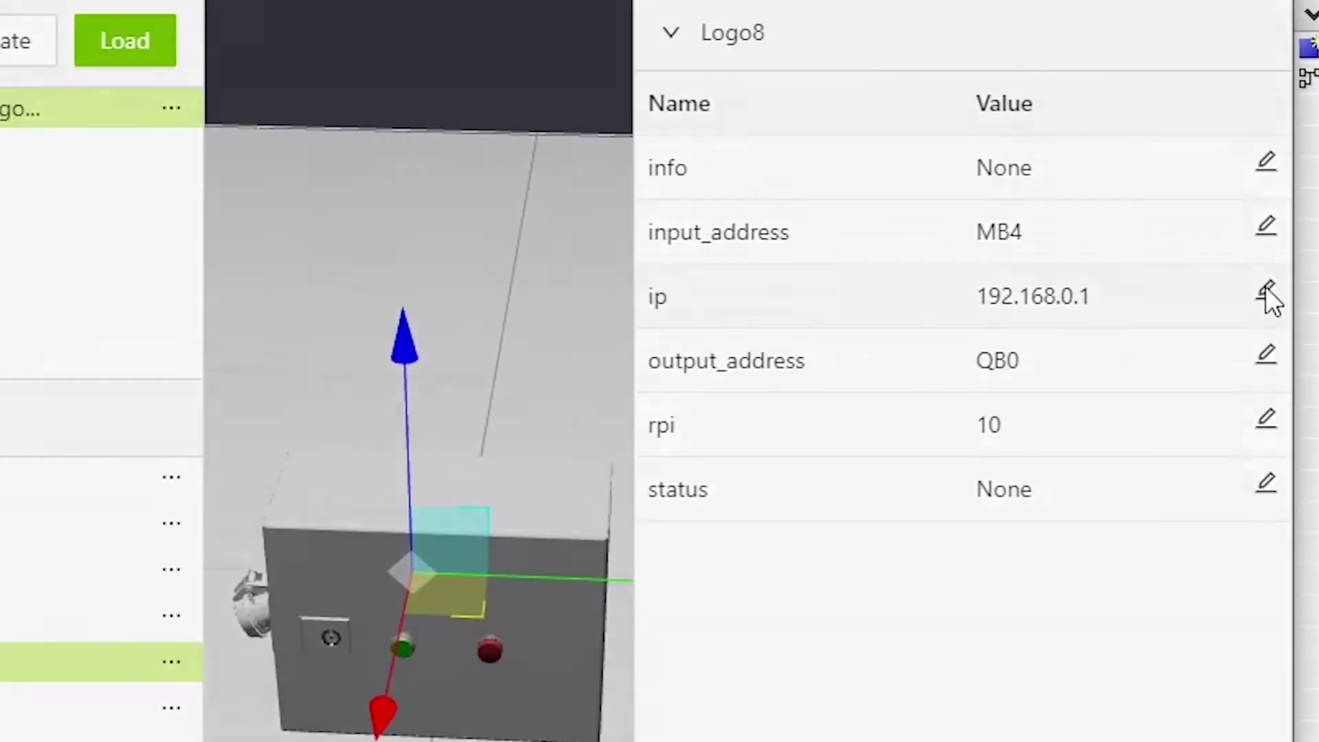
- Edit the Logo8 ip property, changing the third octet to 1 and the last to 245
left_click(1266, 289)
left_click(348, 235)
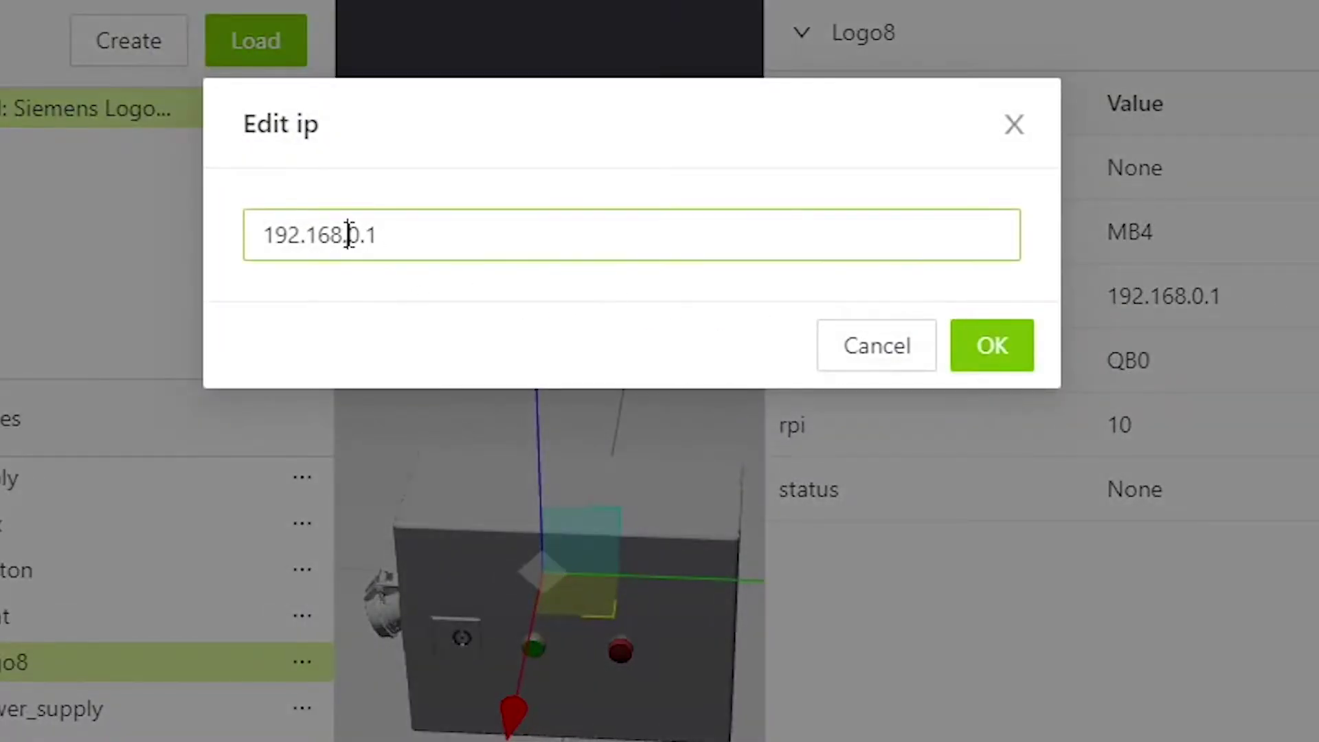
double_click(351, 235)
type("1")
double_click(372, 237)
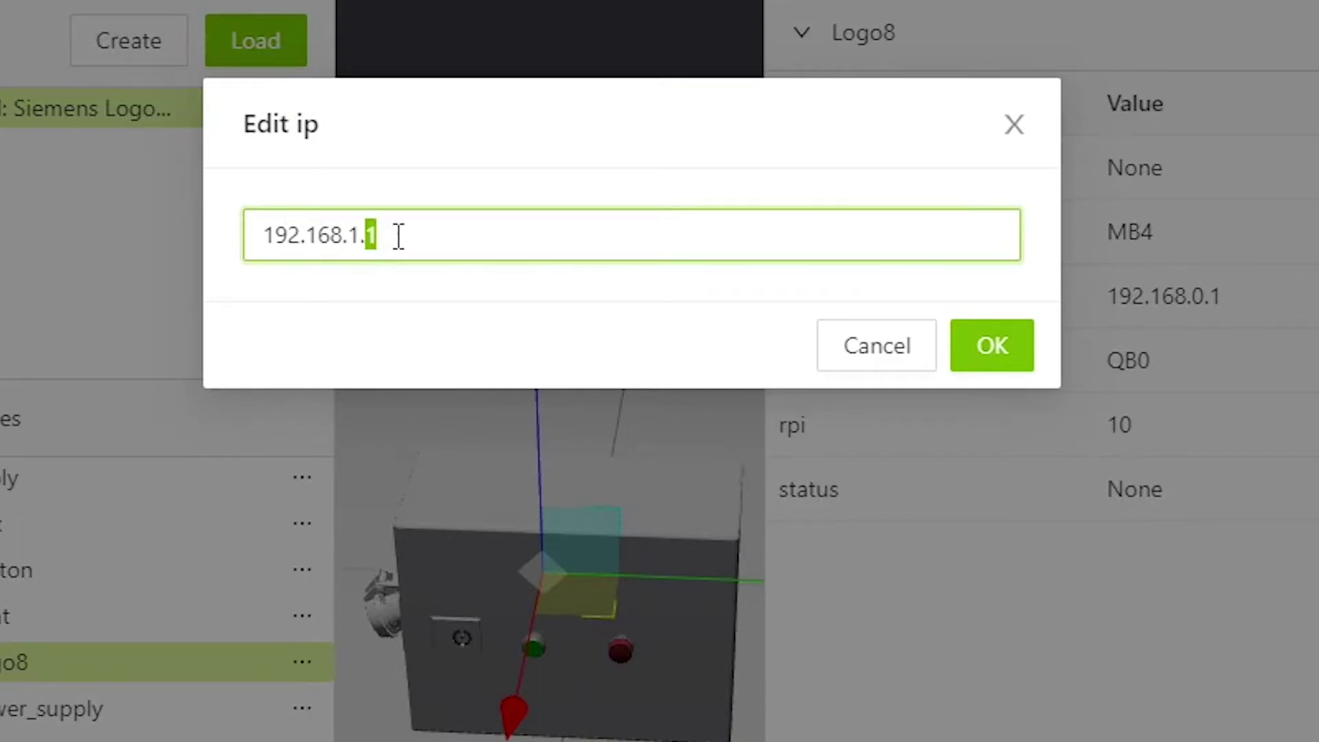
type("245")
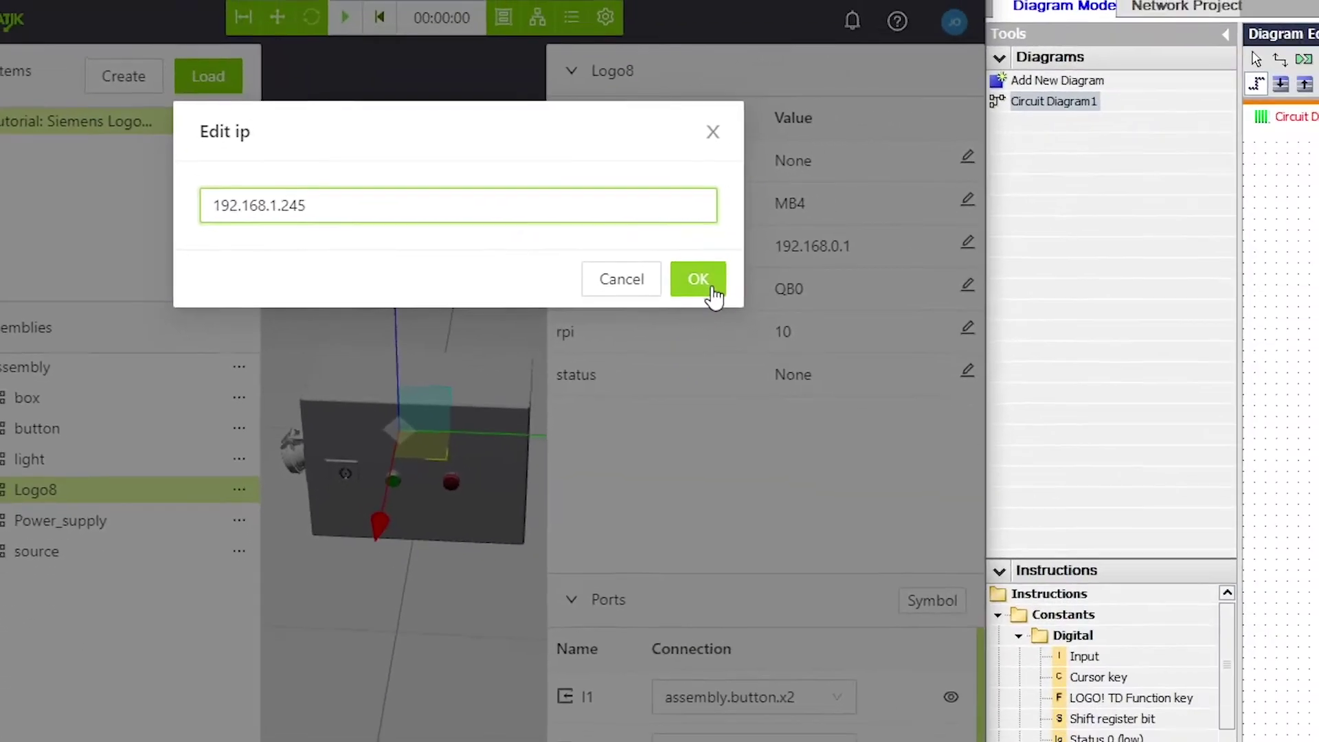
left_click(881, 328)
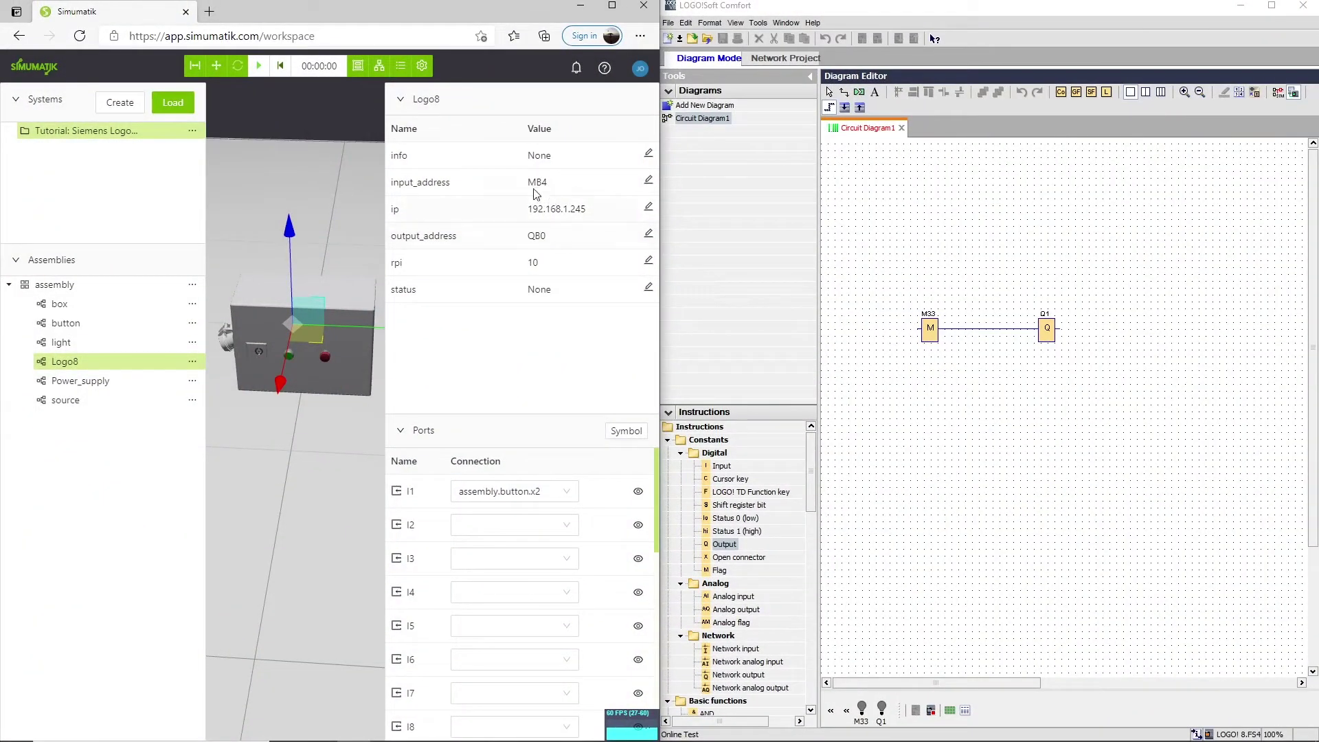
- Start the emulation with Play and hide the side panels to view the control box
left_click(257, 66)
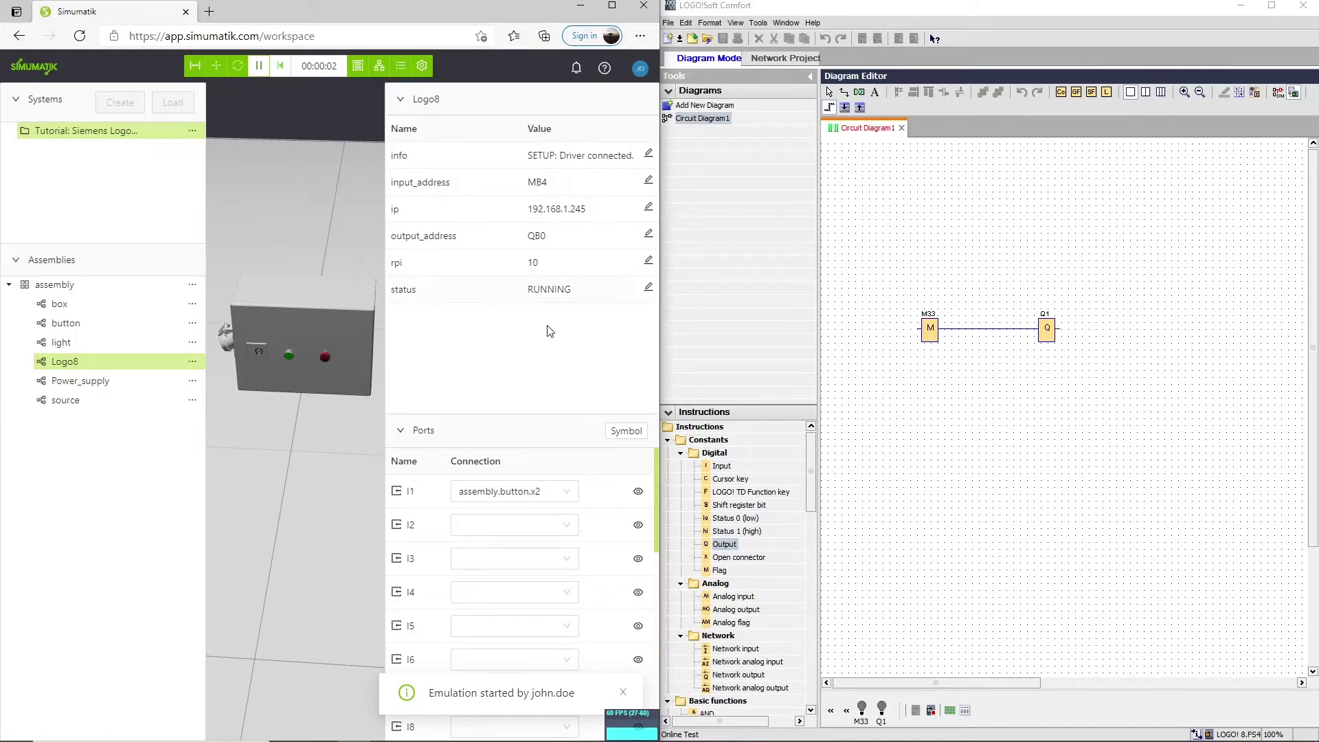
left_click(195, 66)
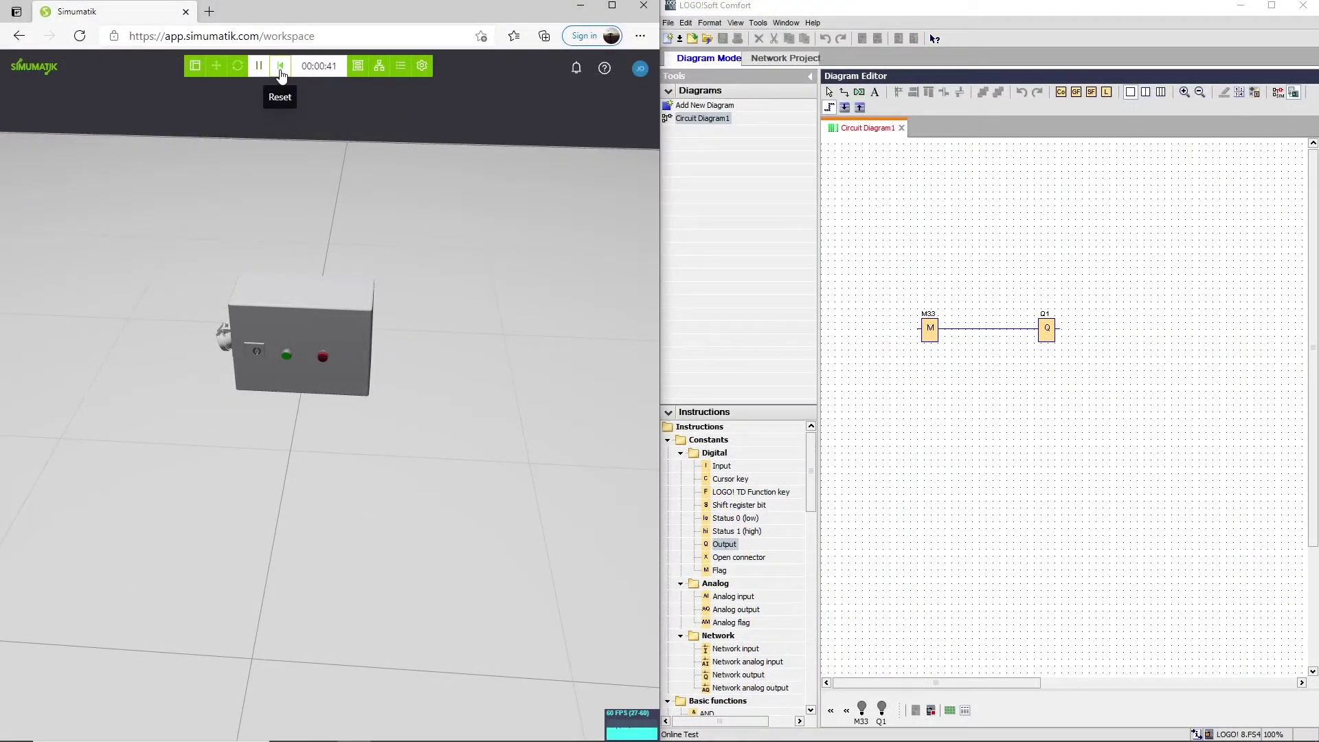
- Reset the emulation, show the panels, and start adding a component to the assembly
left_click(281, 68)
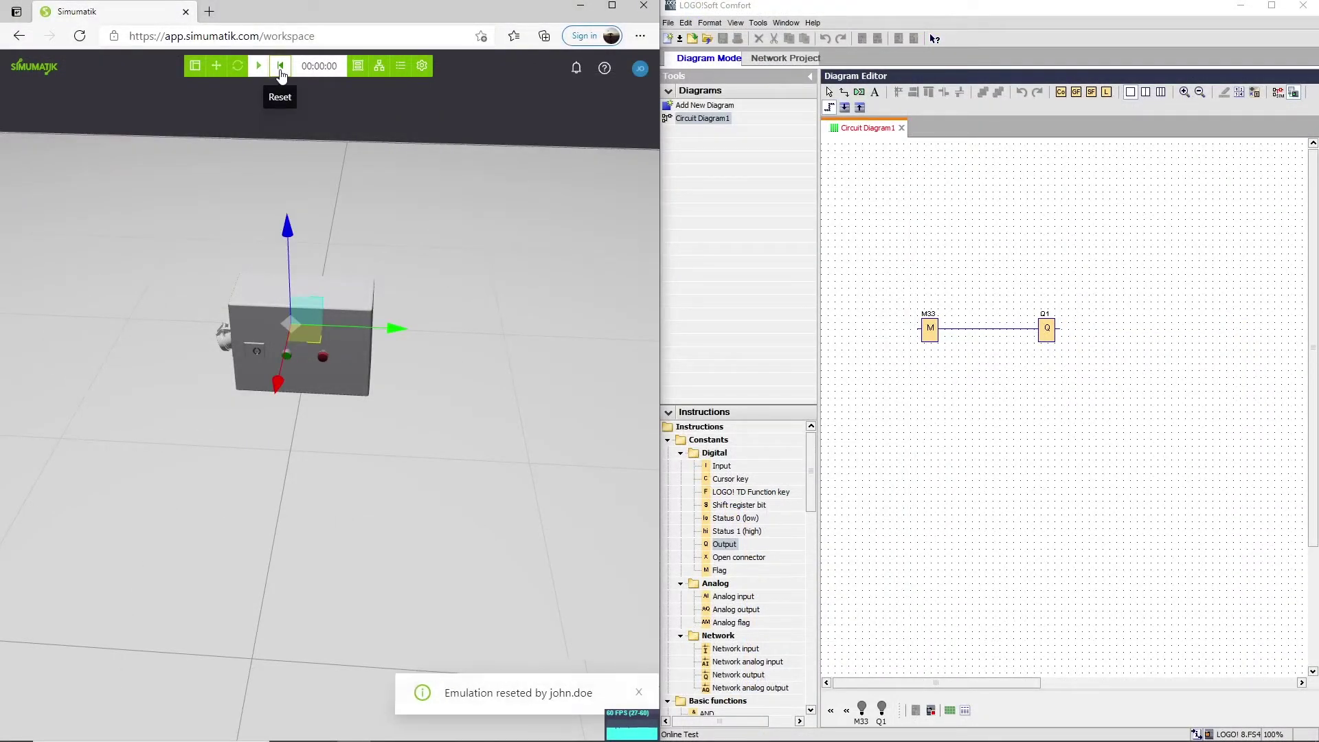
left_click(195, 66)
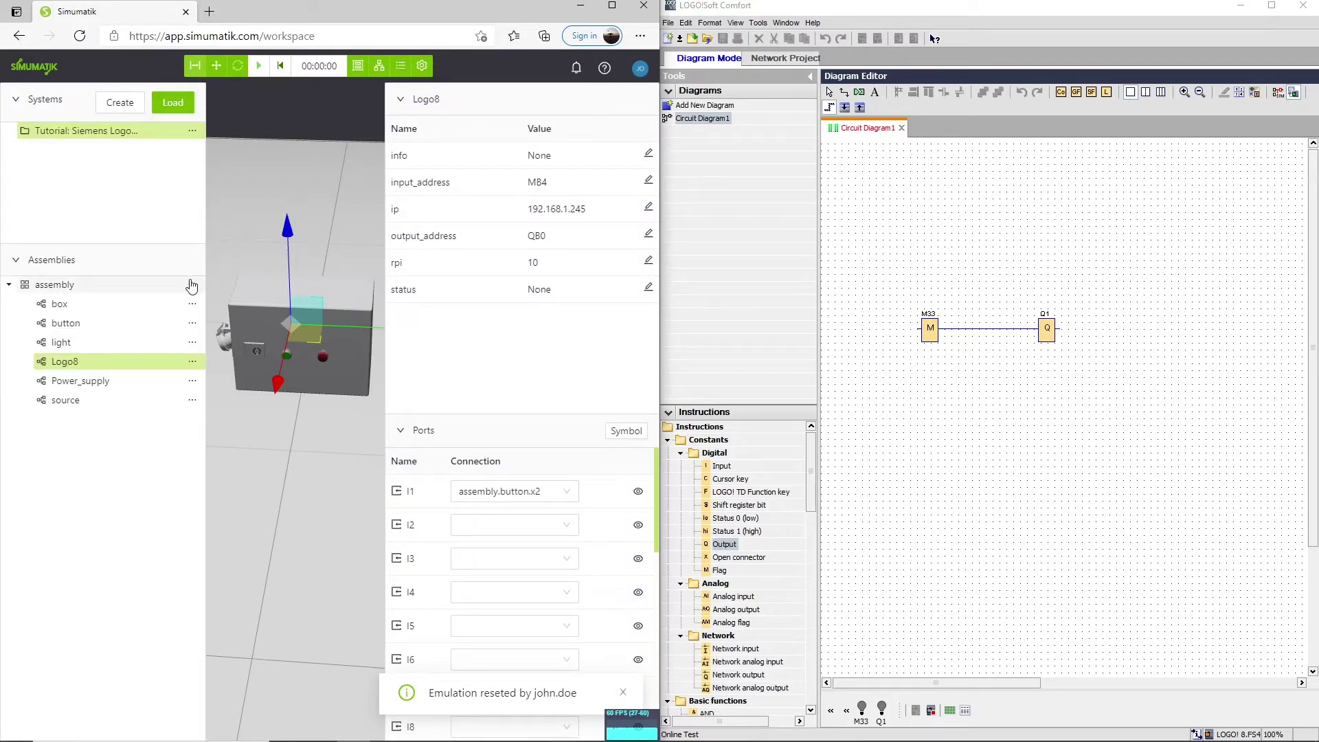
left_click(192, 287)
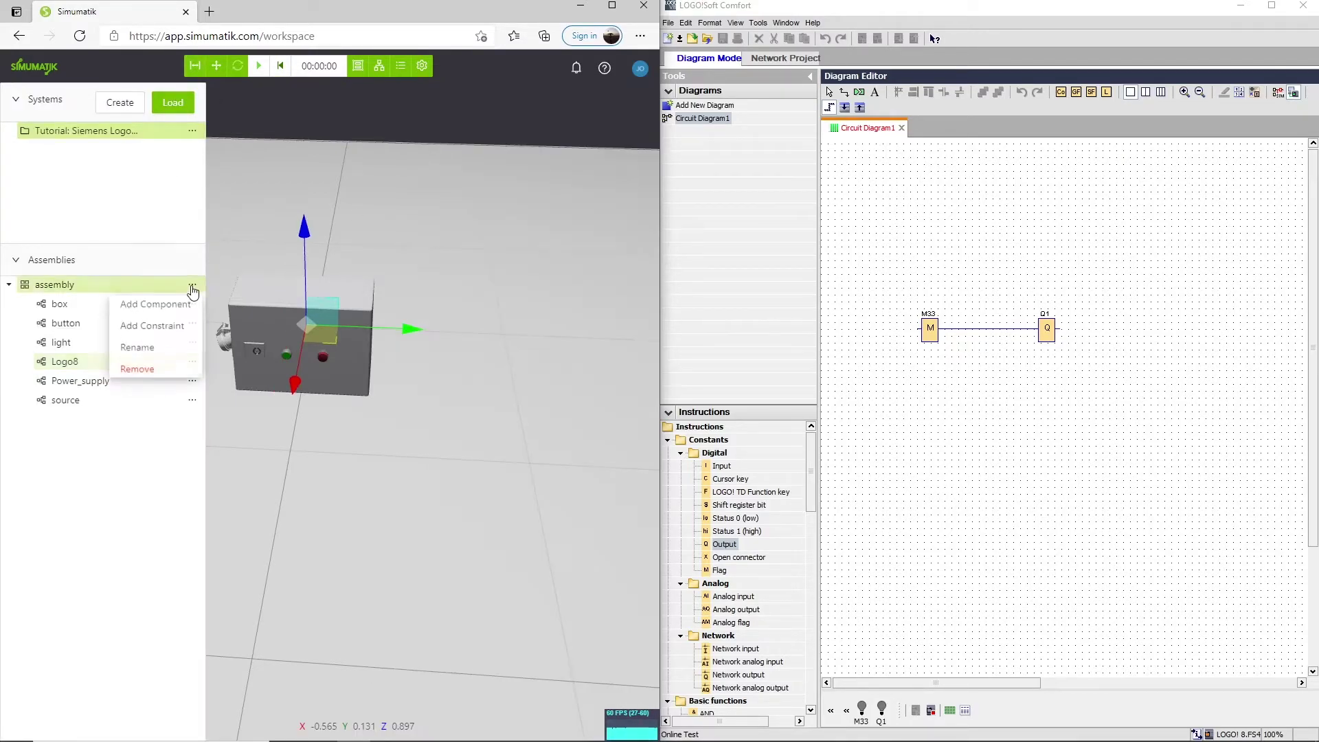
left_click(157, 310)
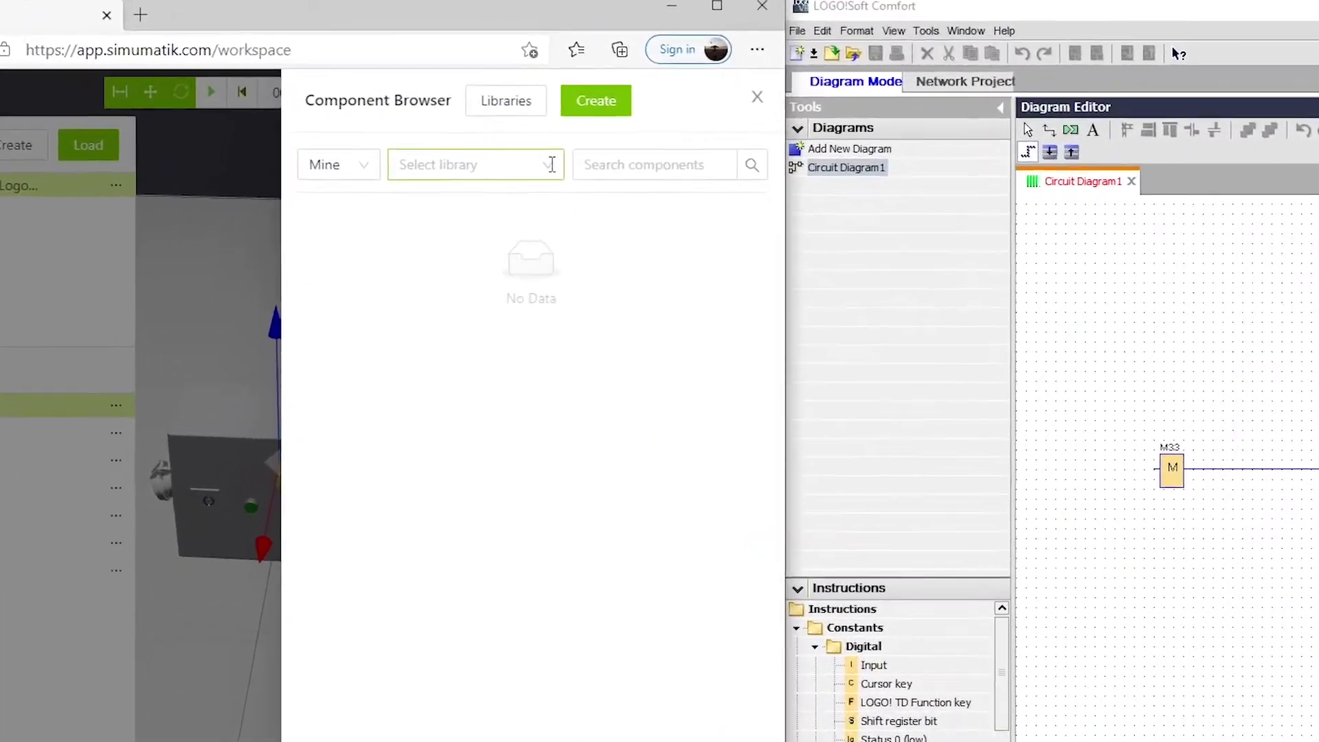
- Filter the Component Browser to the public Electric library
left_click(552, 165)
left_click(360, 170)
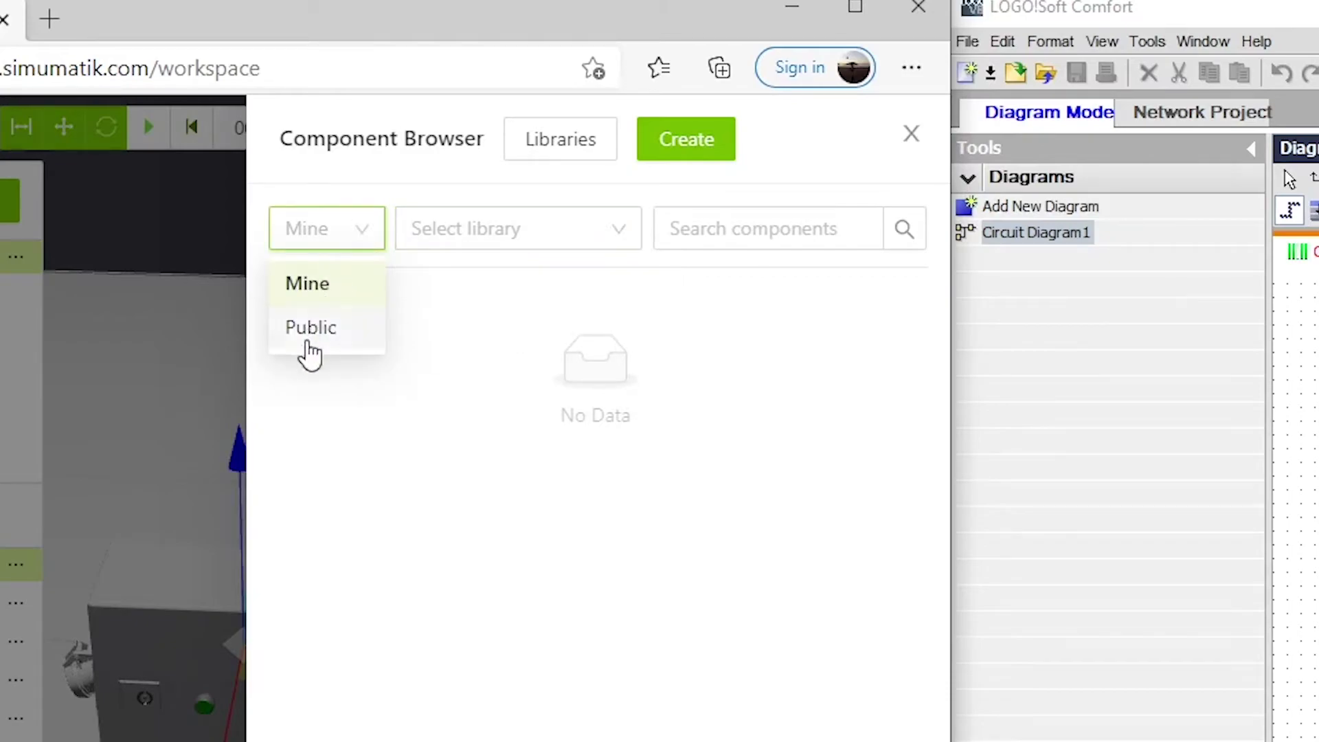
left_click(315, 344)
left_click(624, 228)
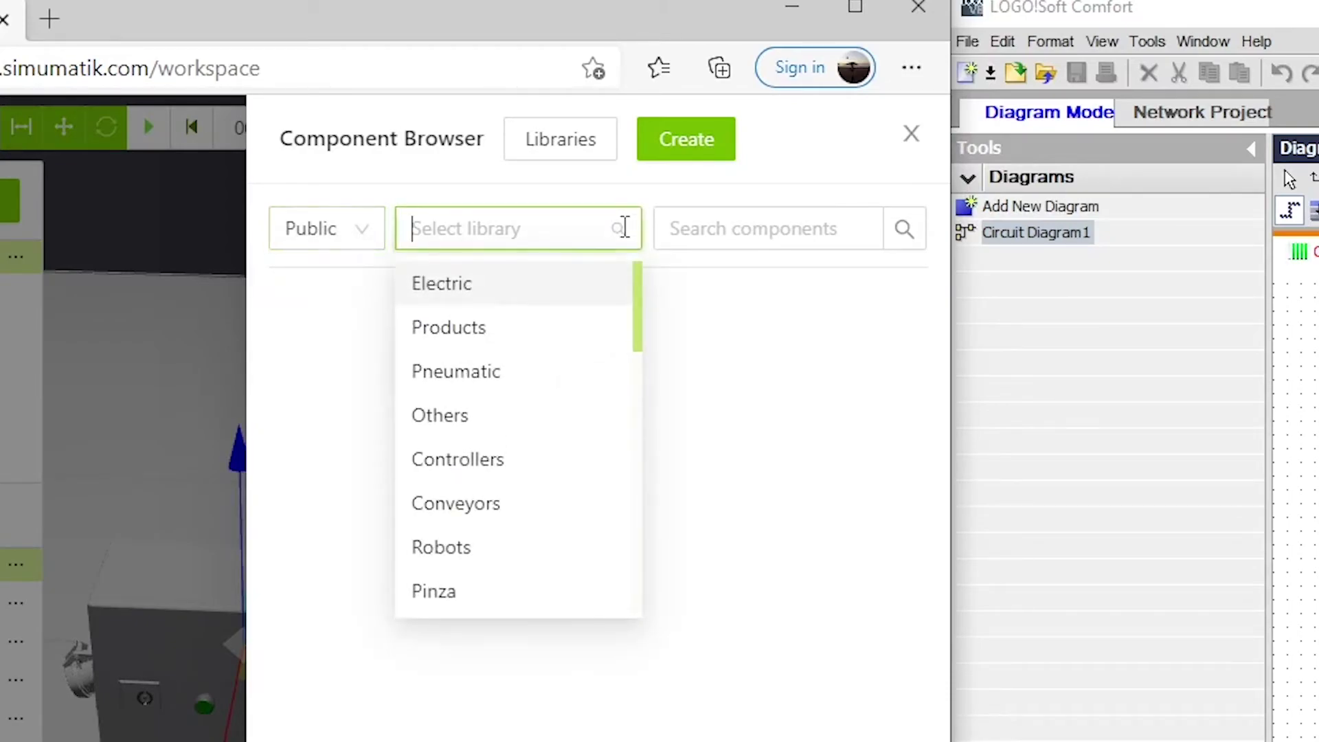
left_click(477, 283)
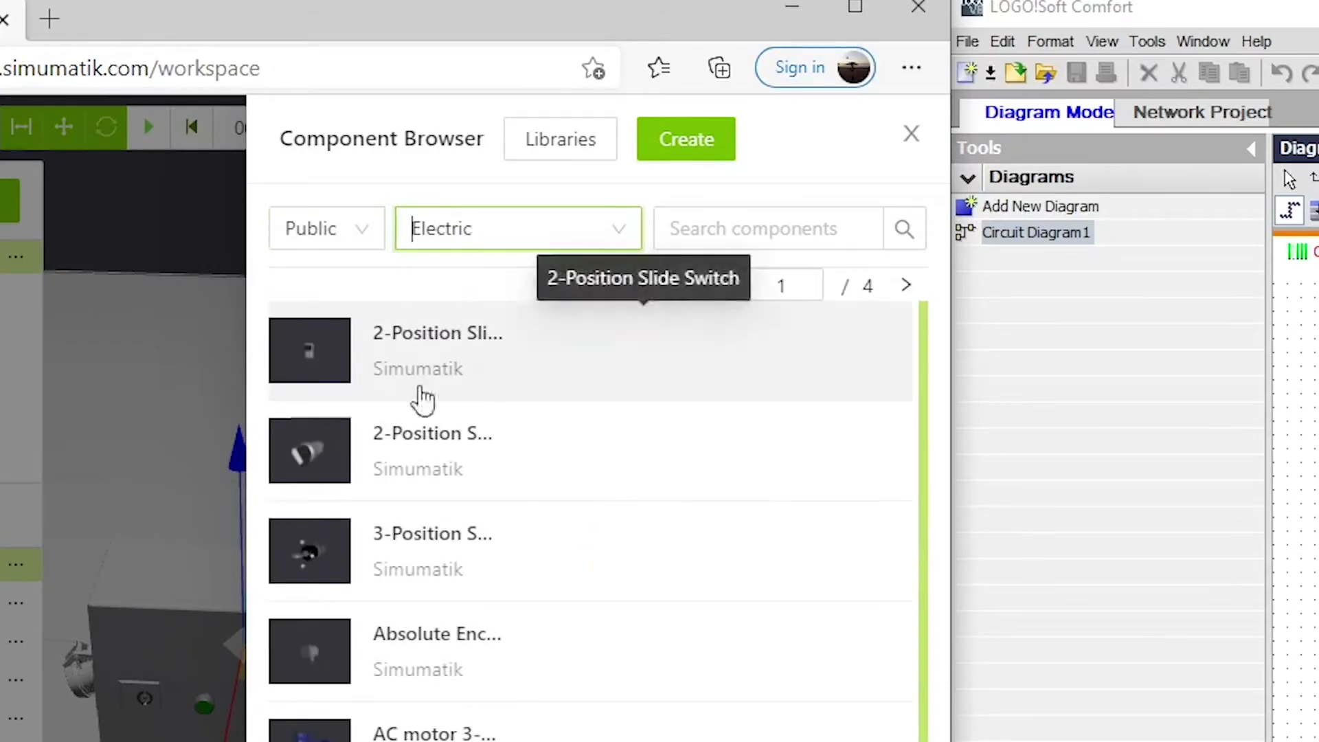
- Search the Electric components for 'pushbu' and maximize the browser window
left_click(799, 238)
type("p")
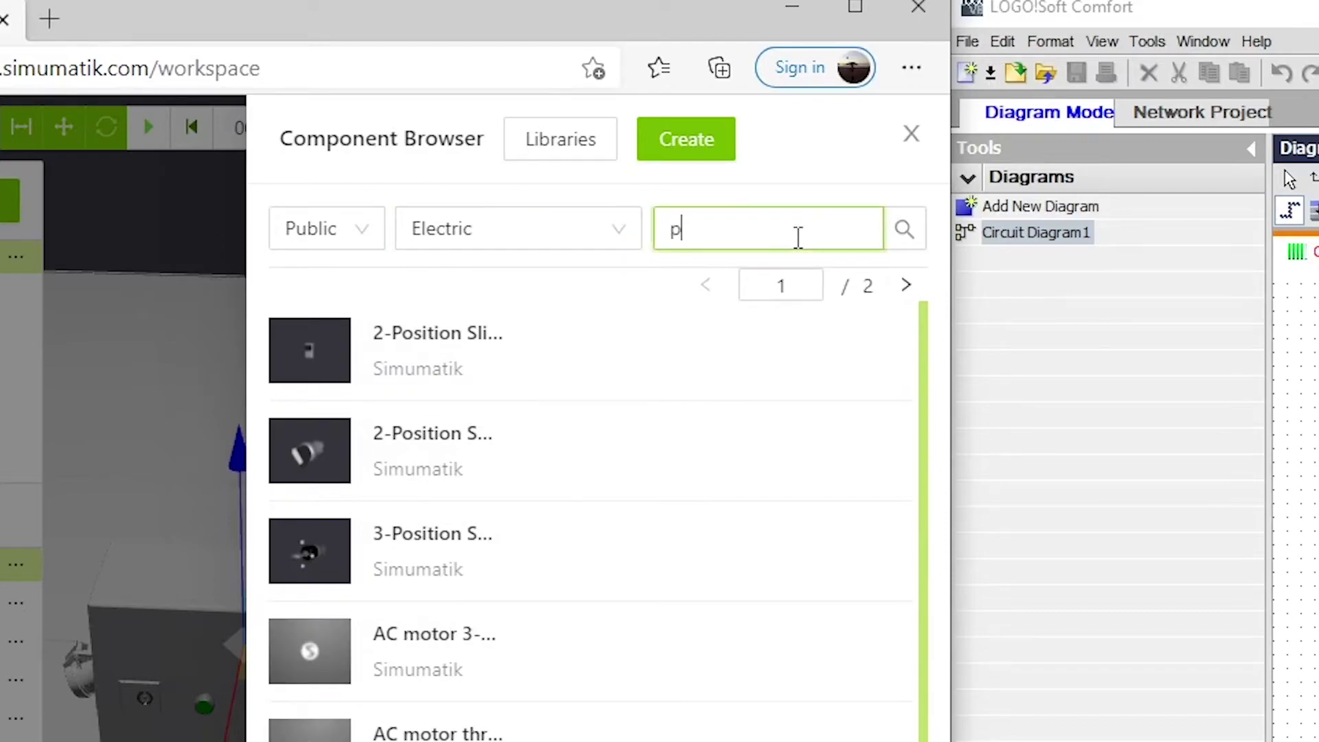
type("ushbott")
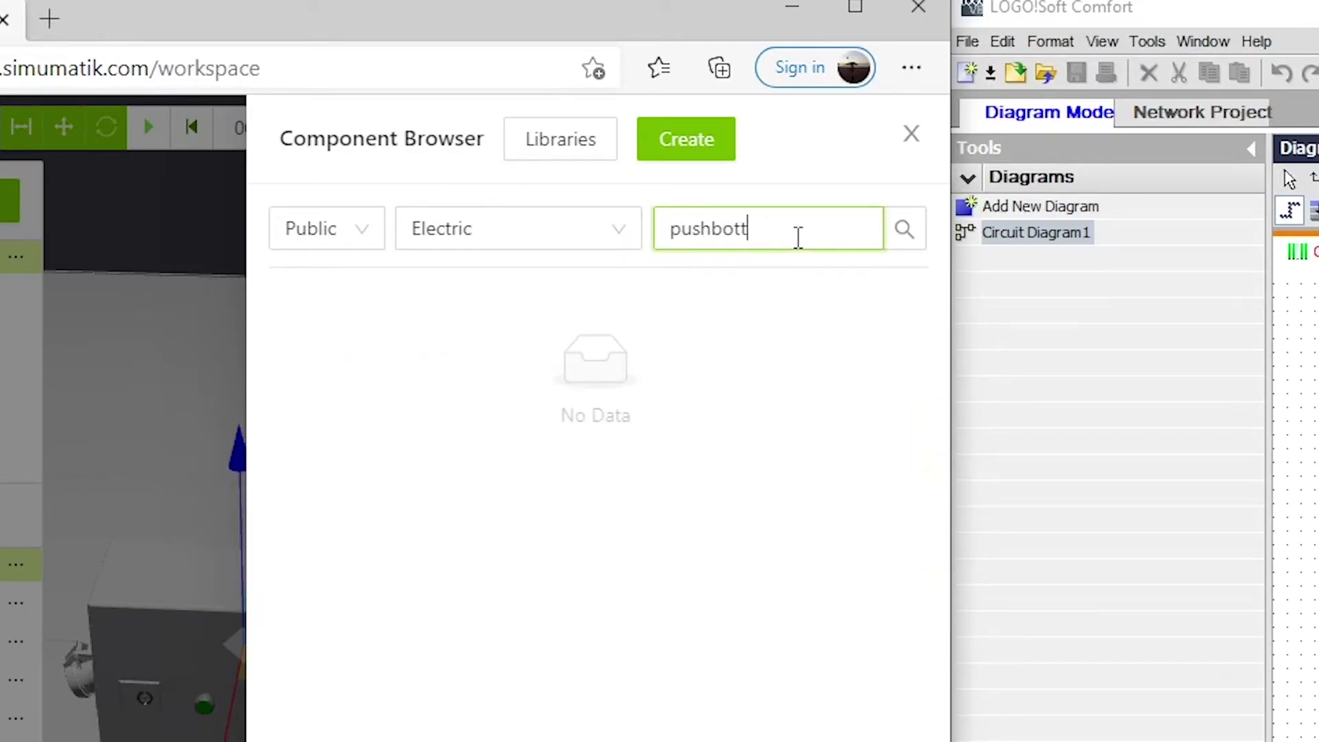
key("BackSpace")
key("BackSpace")
key("BackSpace")
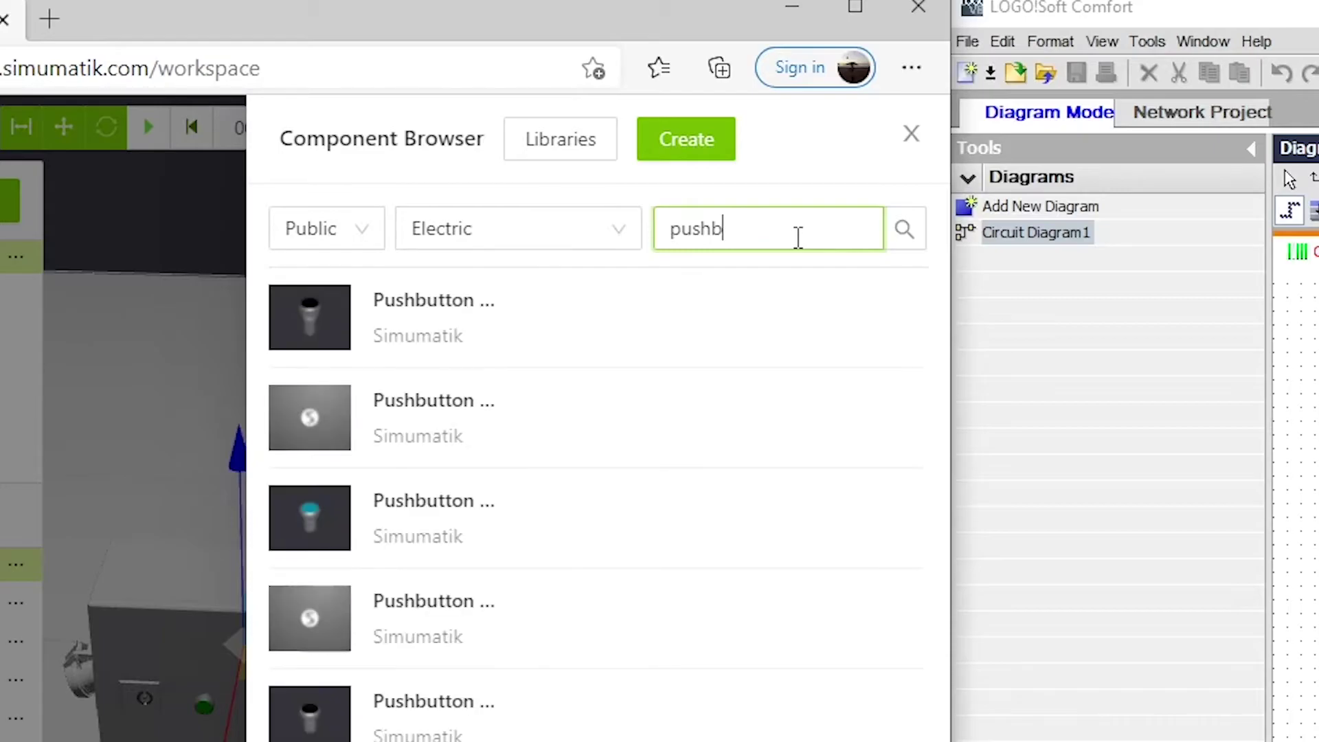
type("u")
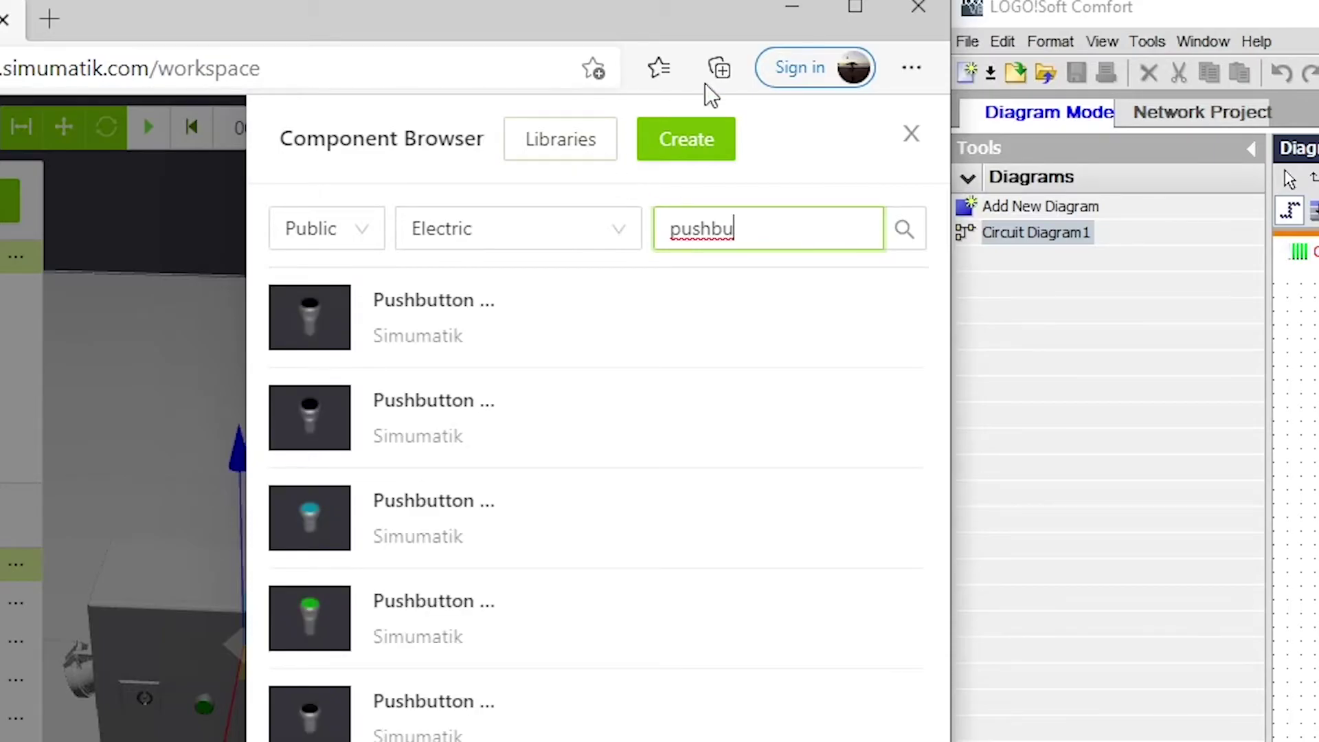
left_click(856, 7)
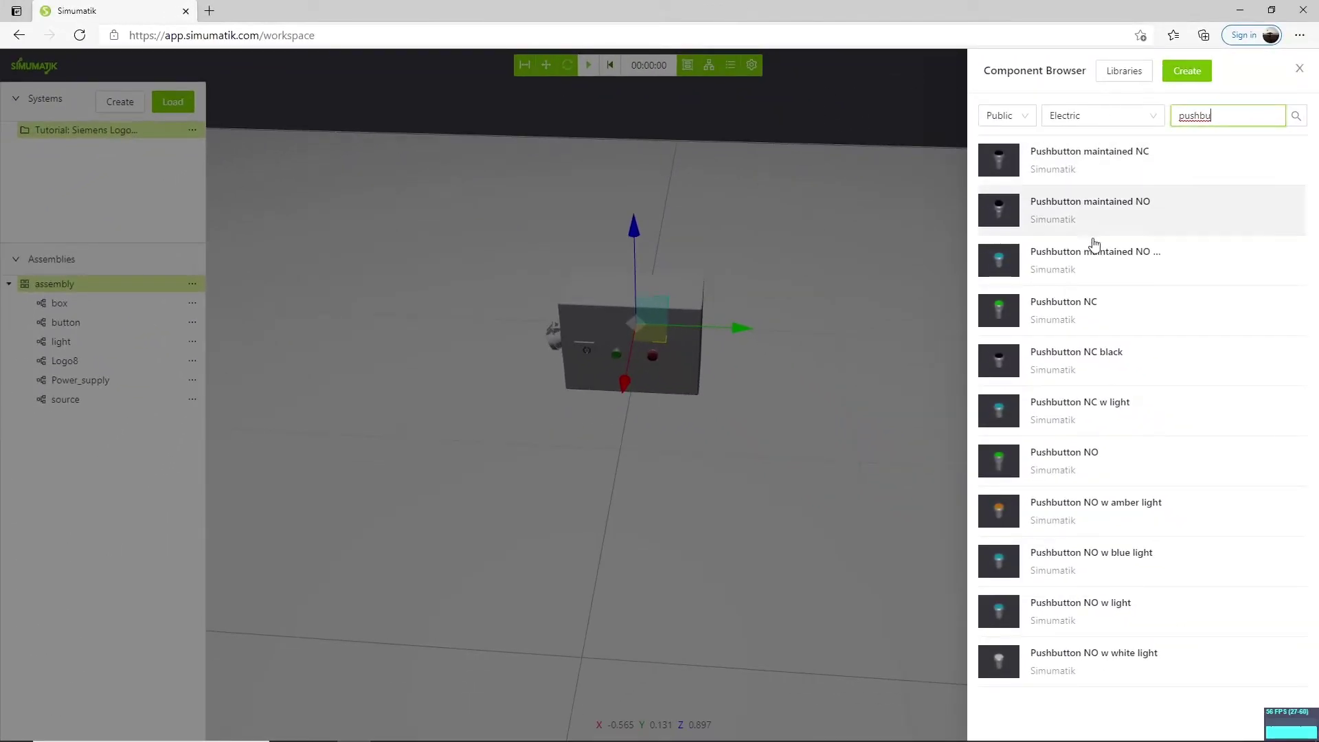
- Add a 'Pushbutton maintained NO', name it ButtonA, and place it below the green button on the box
left_click(1114, 208)
left_click(952, 429)
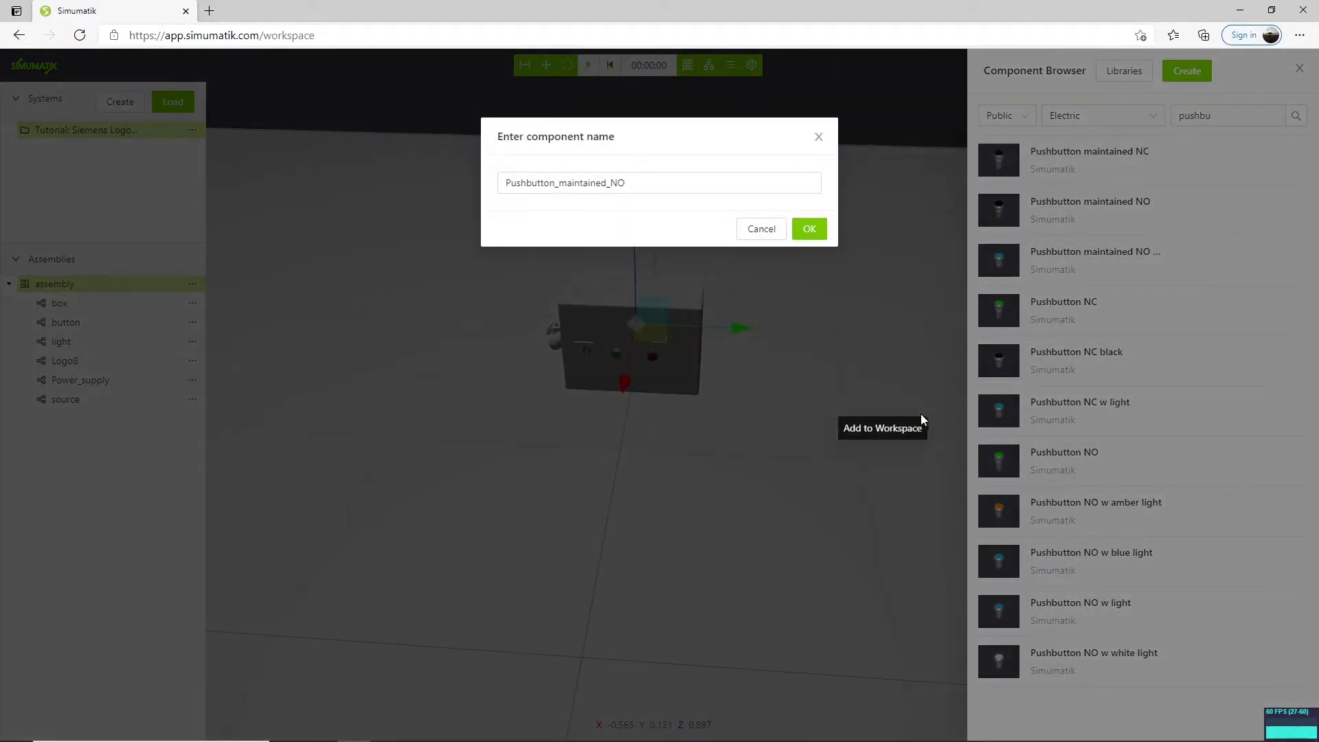
double_click(534, 188)
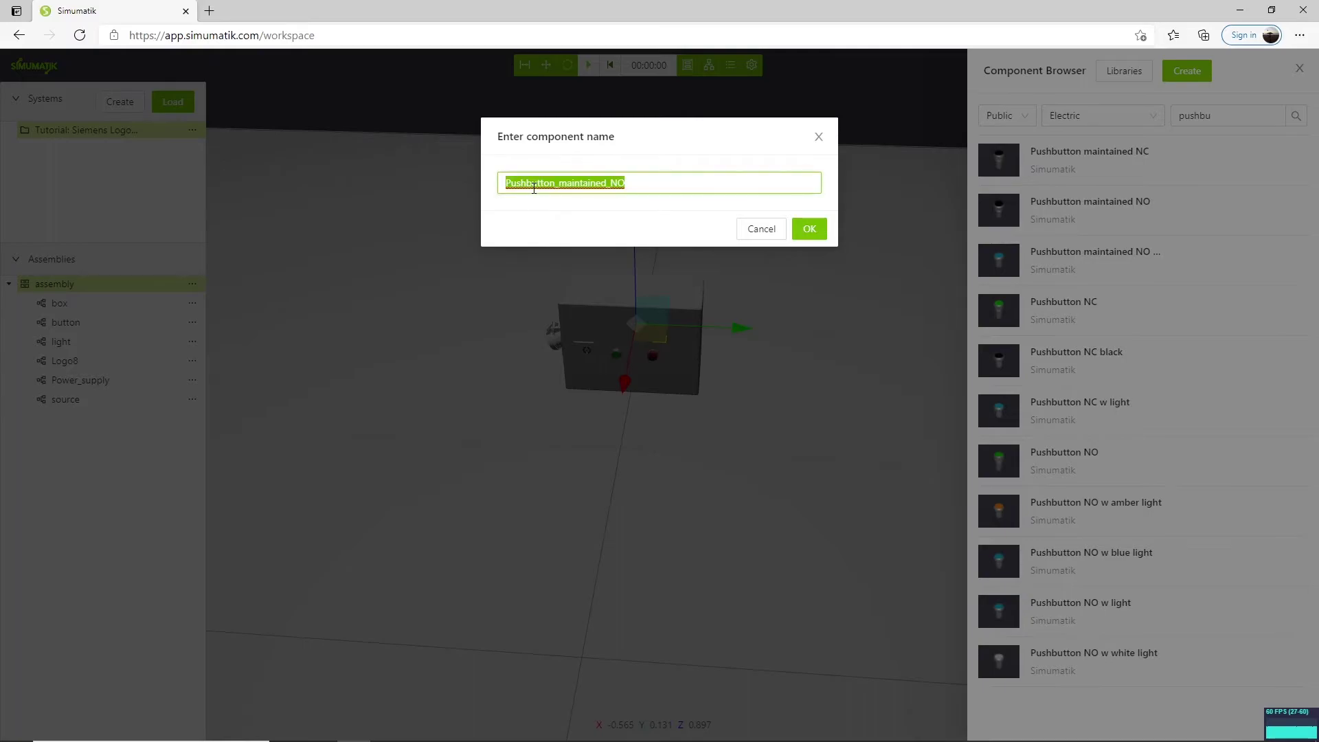
type("ButtonA")
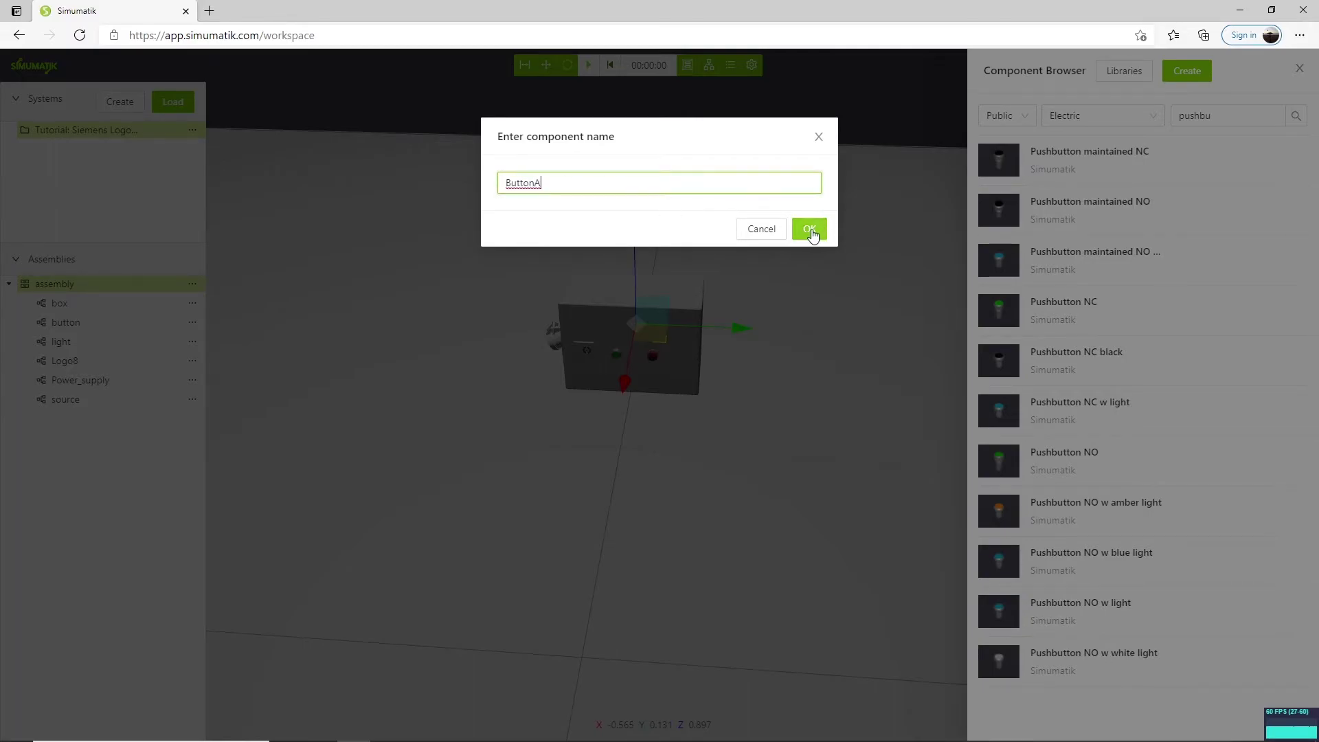
left_click(801, 226)
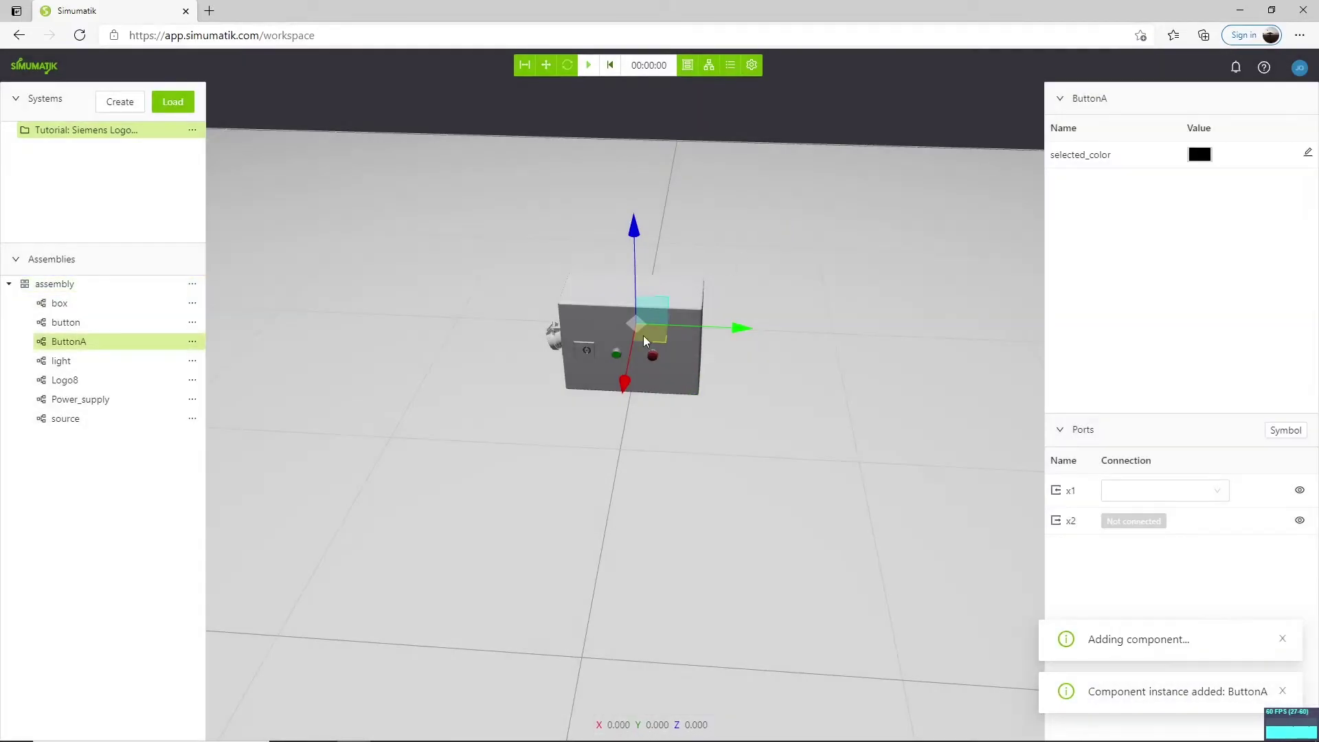
left_click_drag(644, 340, 616, 418)
left_click_drag(646, 350, 644, 359)
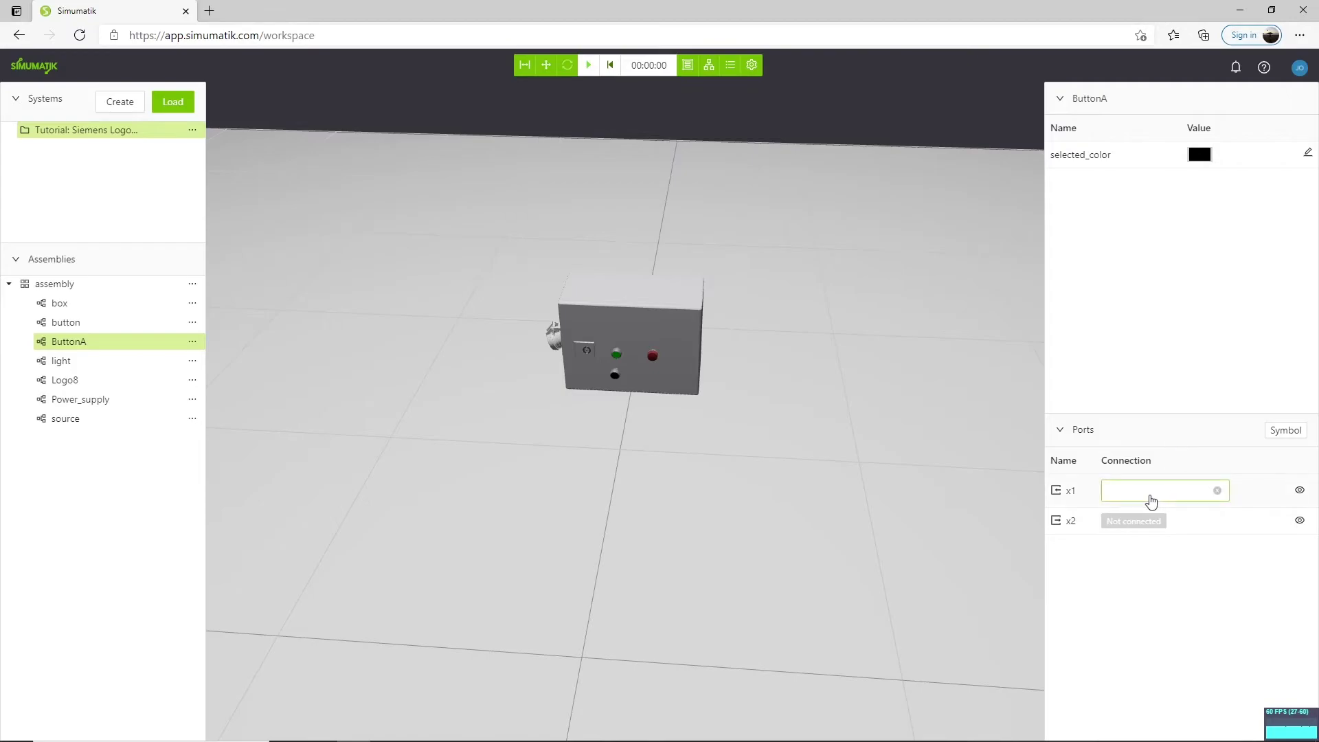
- Connect ButtonA's x1 to Power_supply.dc_p and Logo8 input I2 to ButtonA.x2
left_click(1152, 502)
left_click(1137, 528)
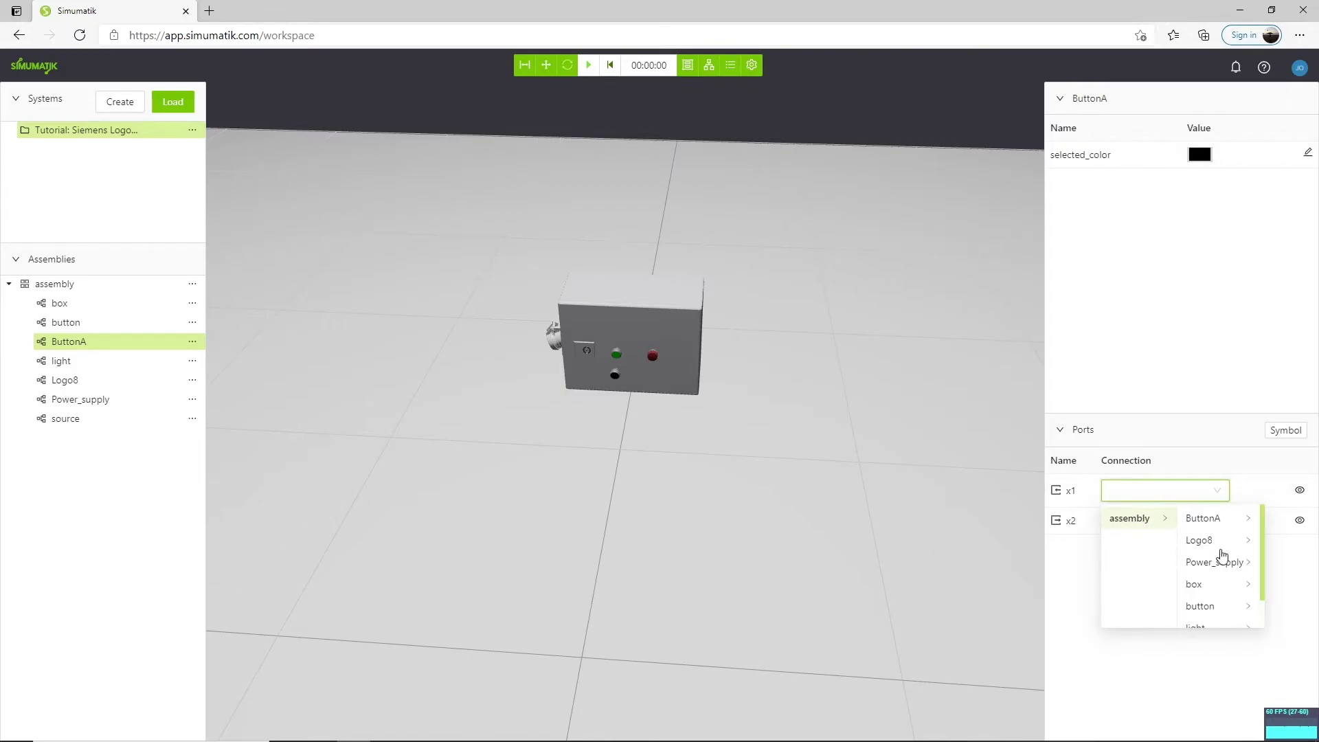
left_click(1215, 561)
left_click(1179, 543)
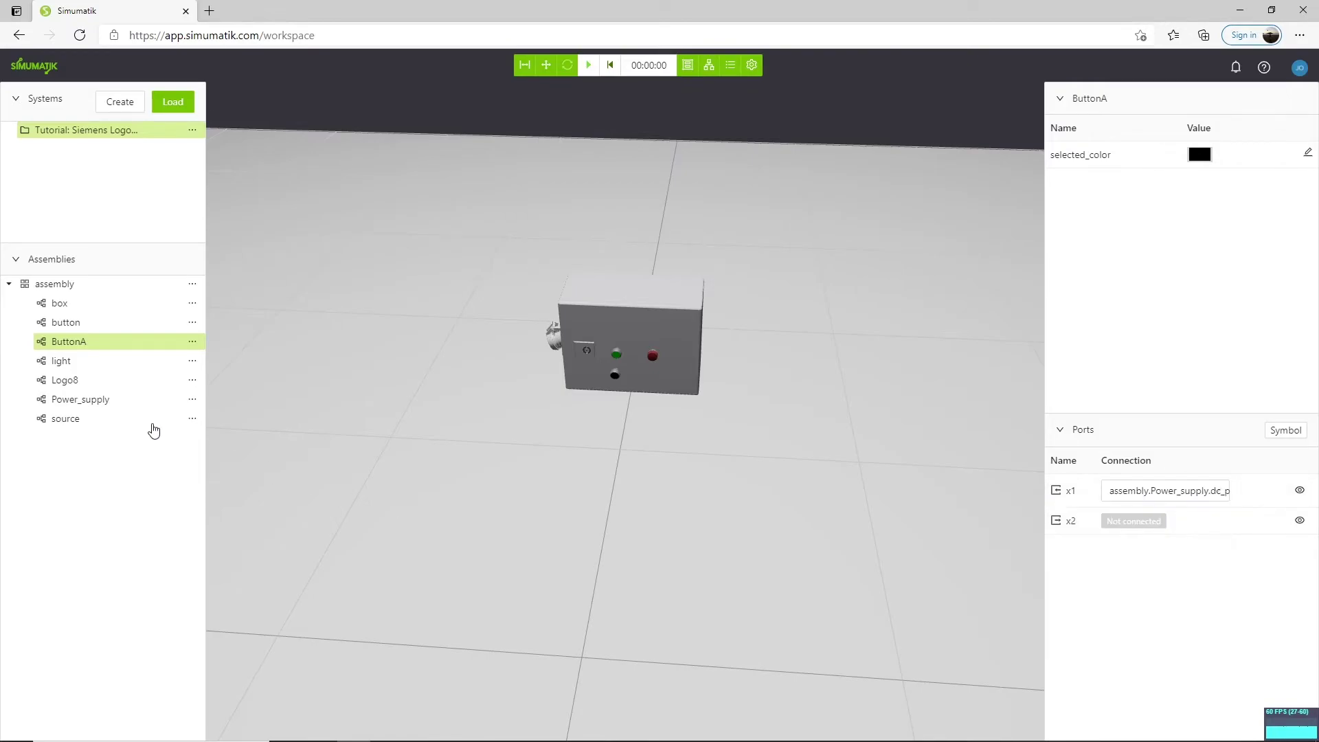
left_click(85, 380)
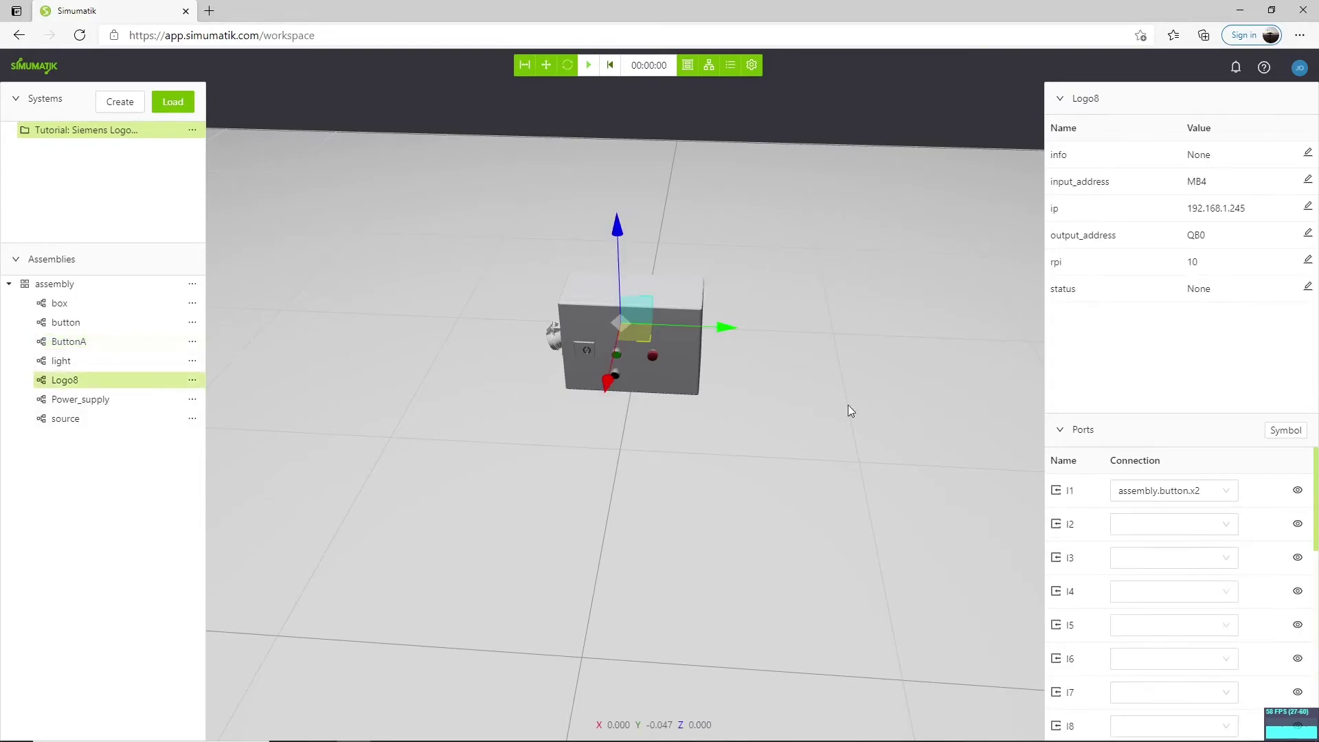
left_click(1189, 528)
left_click(1155, 552)
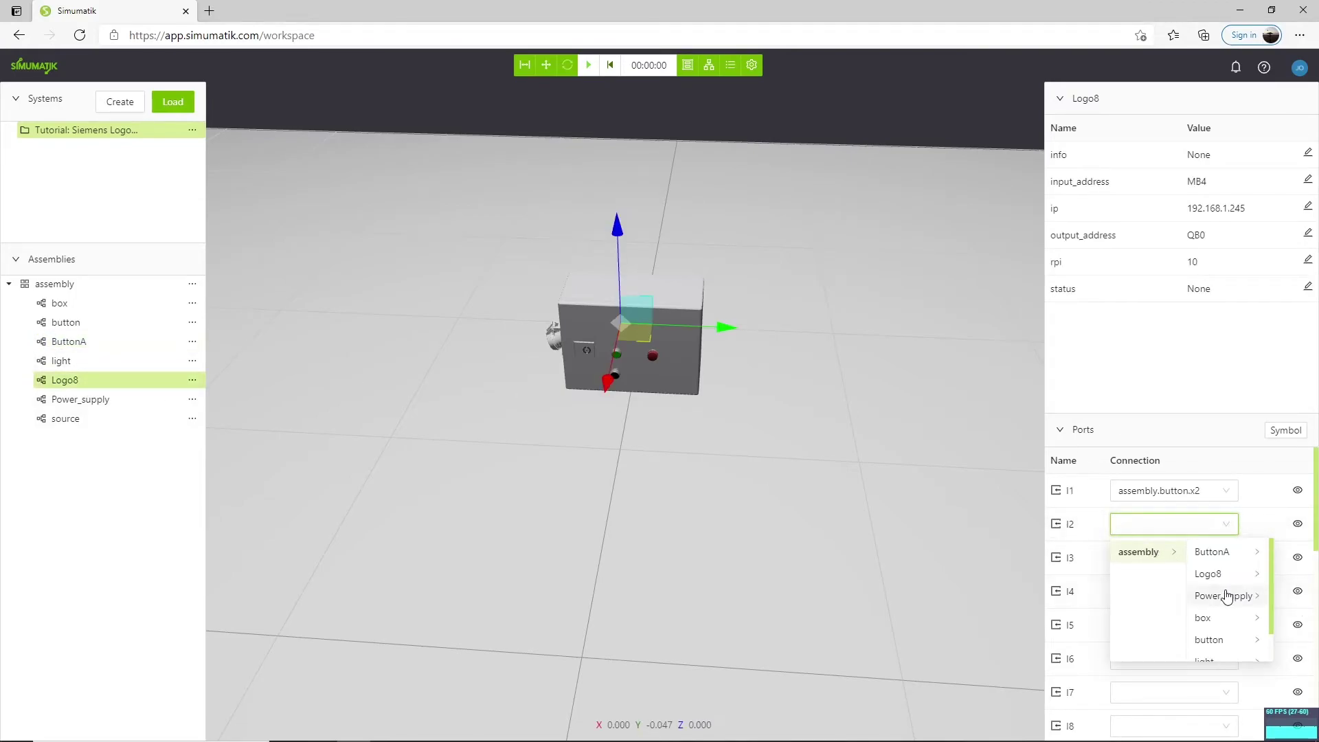
left_click(1216, 553)
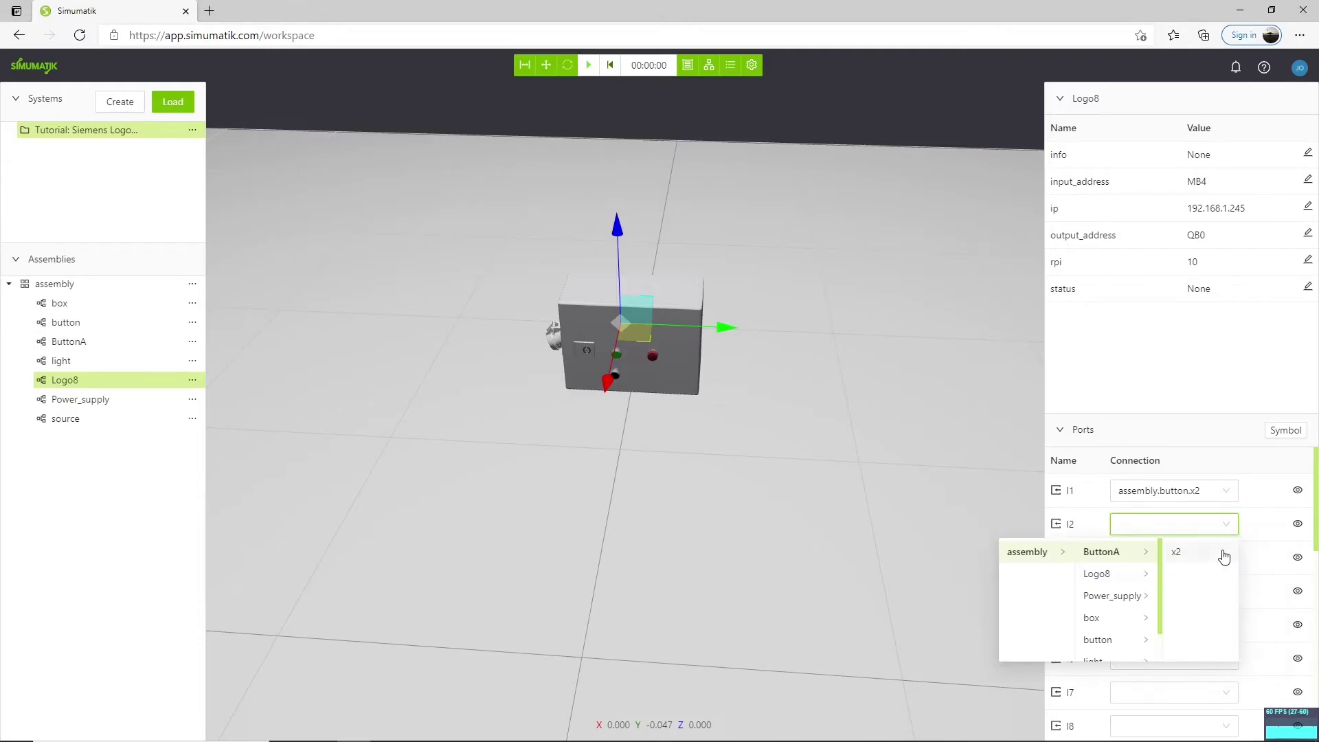
left_click(1204, 555)
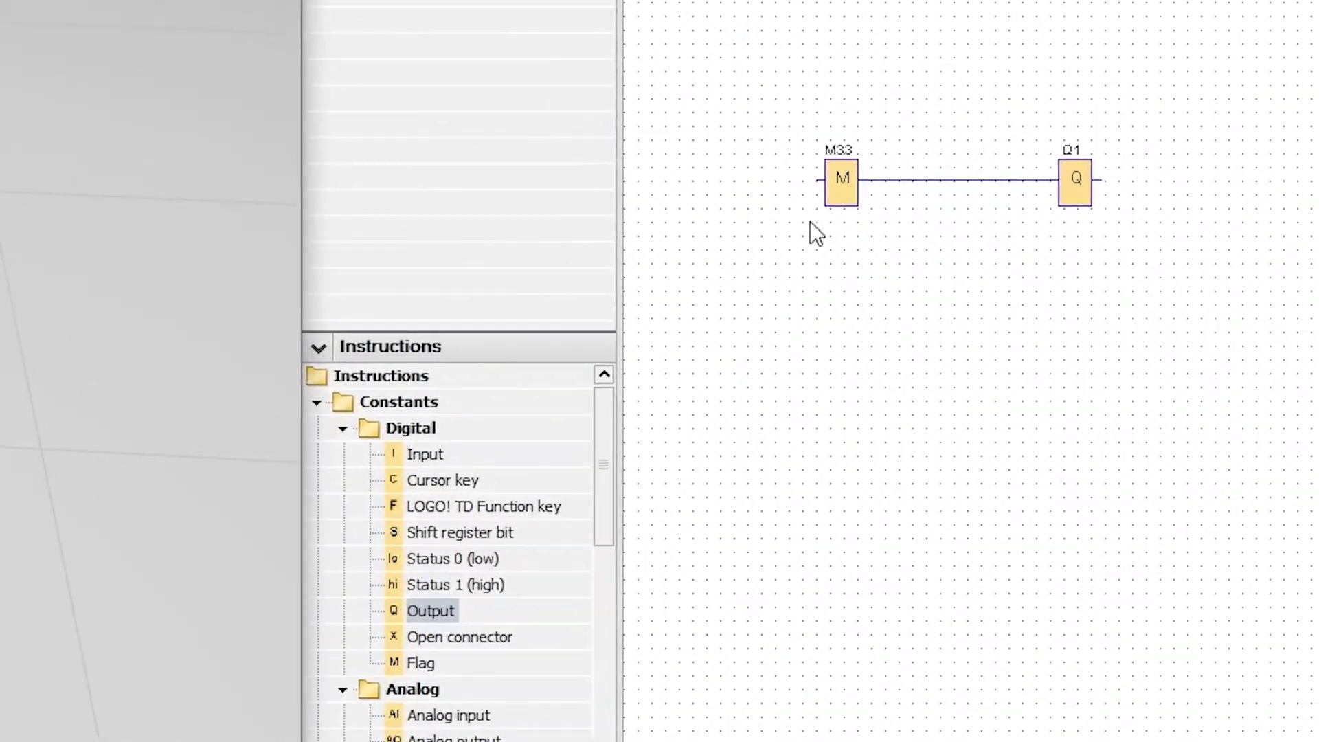
- Place a new flag below M33 and set its flag number to M34
left_click_drag(427, 662, 847, 287)
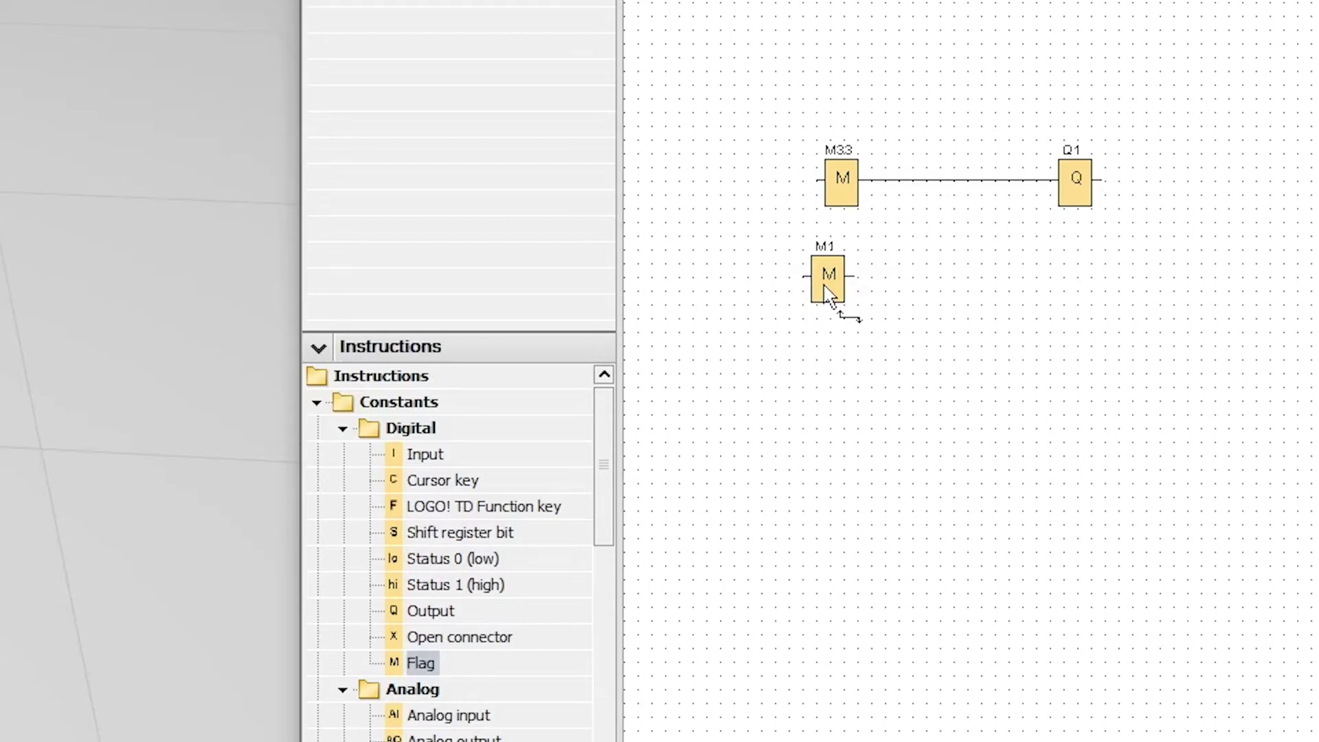
double_click(831, 297)
left_click(253, 67)
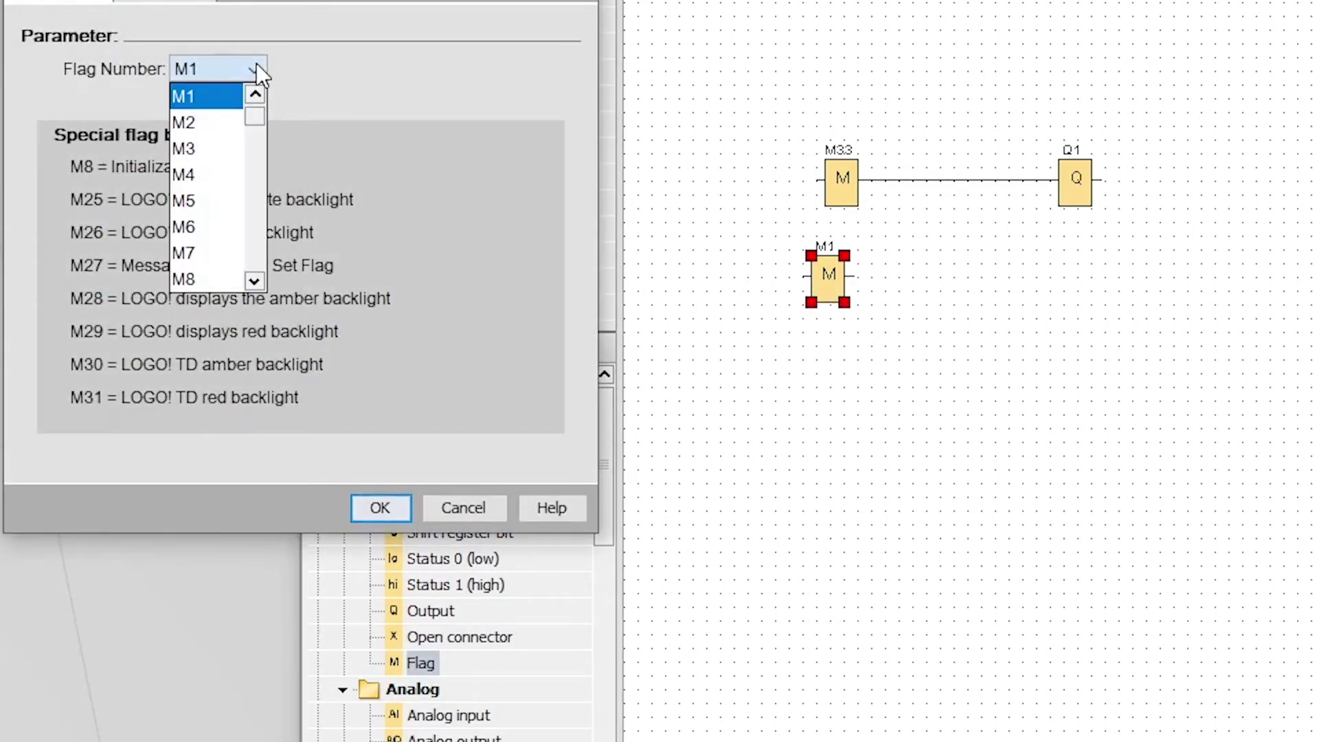
left_click_drag(253, 110, 259, 205)
scroll(215, 170, "up", 3)
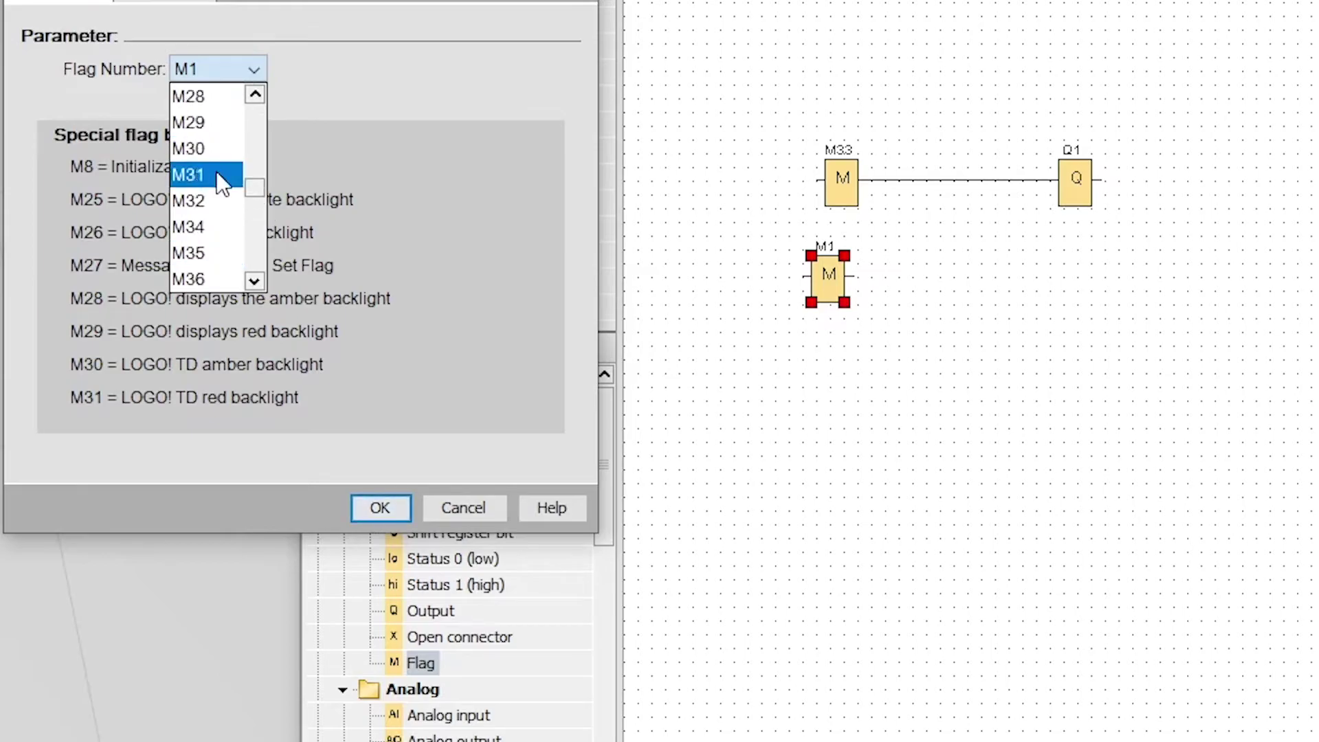
left_click(206, 222)
left_click(402, 509)
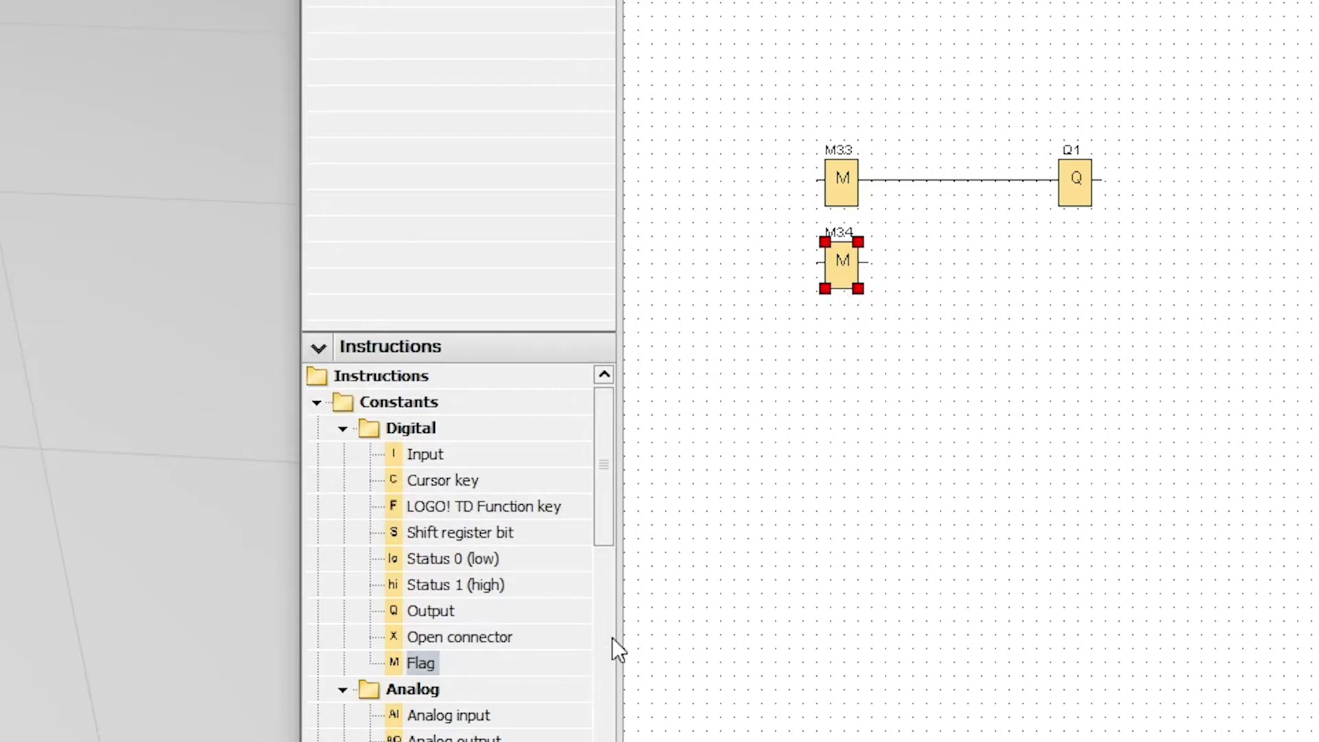
- Insert an AND block, delete the direct M33–Q1 wire, and connect M33 to the AND's first input
scroll(397, 645, "down", 4)
left_click_drag(397, 639, 951, 244)
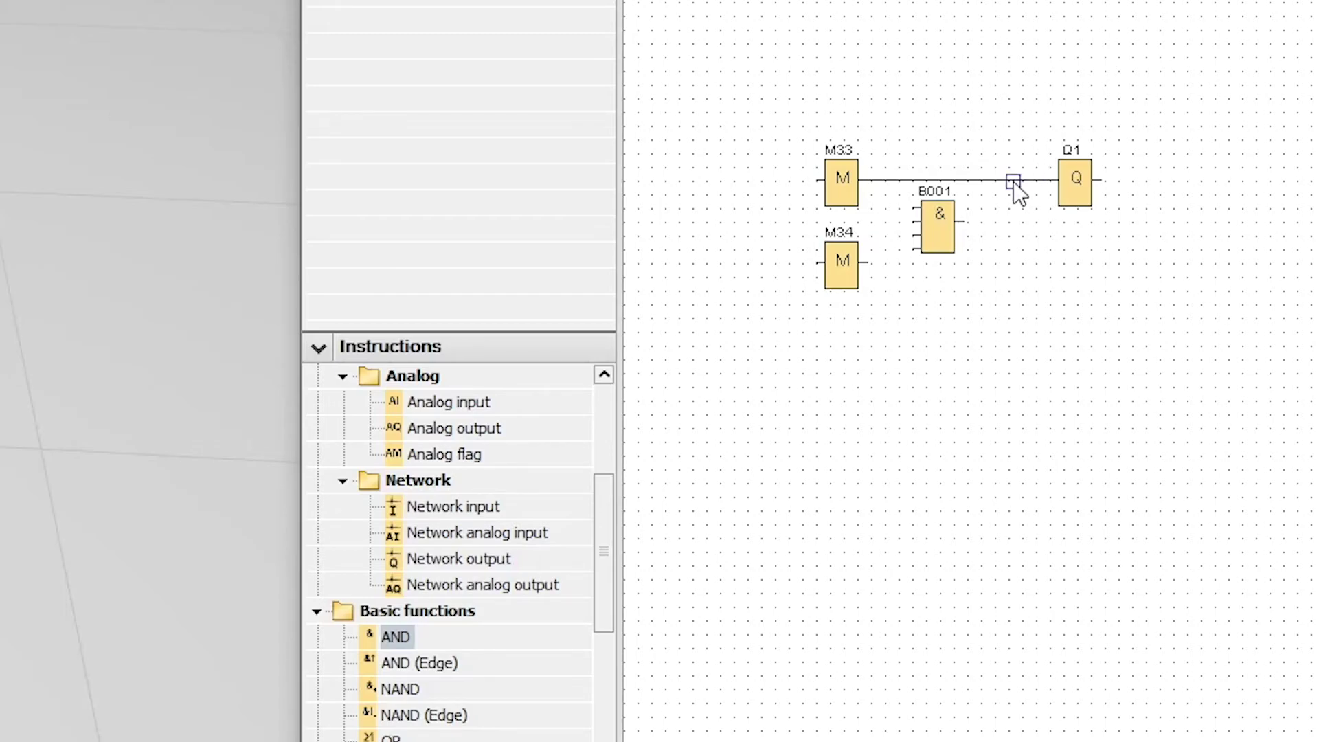
left_click(988, 178)
key("Delete")
left_click_drag(867, 179, 932, 184)
mouse_move(900, 230)
left_mouse_down()
mouse_move(918, 206)
mouse_move(915, 235)
left_mouse_up()
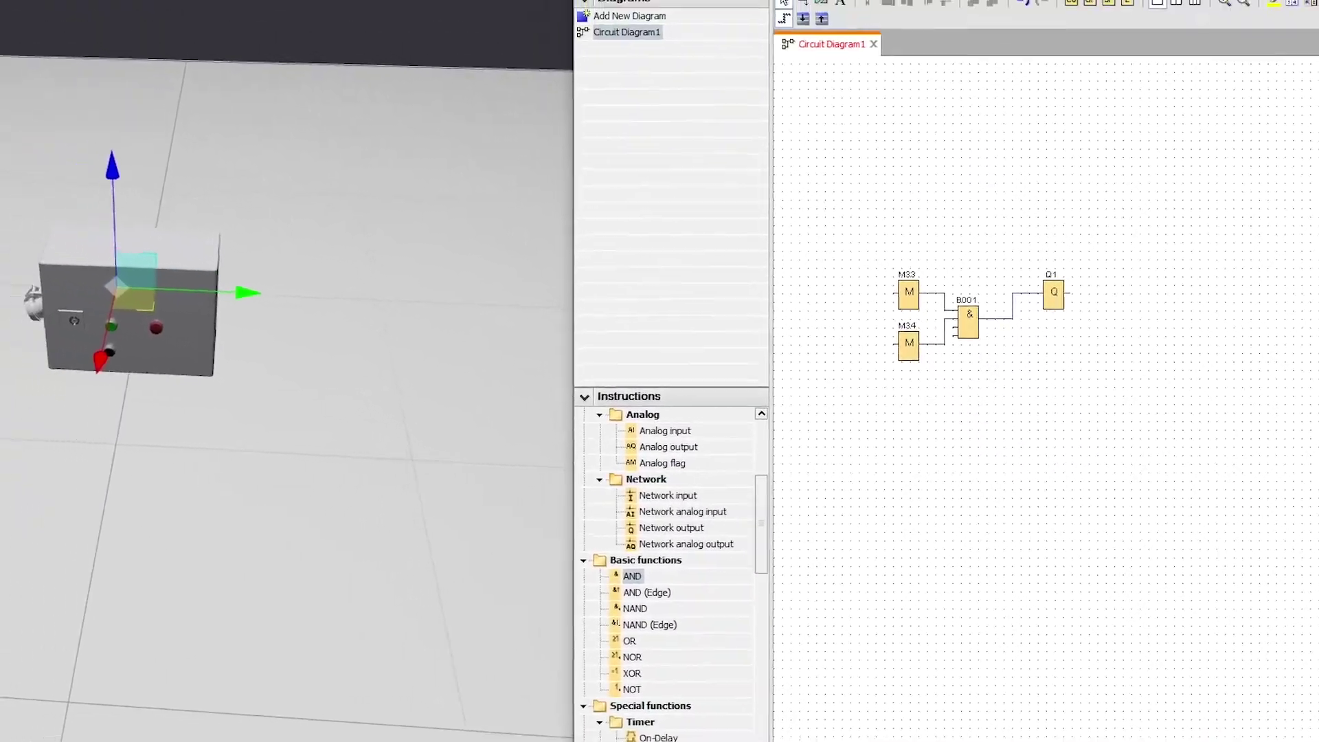
- Download the program PC -> LOGO!, accepting the STOP and then RUN prompts
left_click(900, 39)
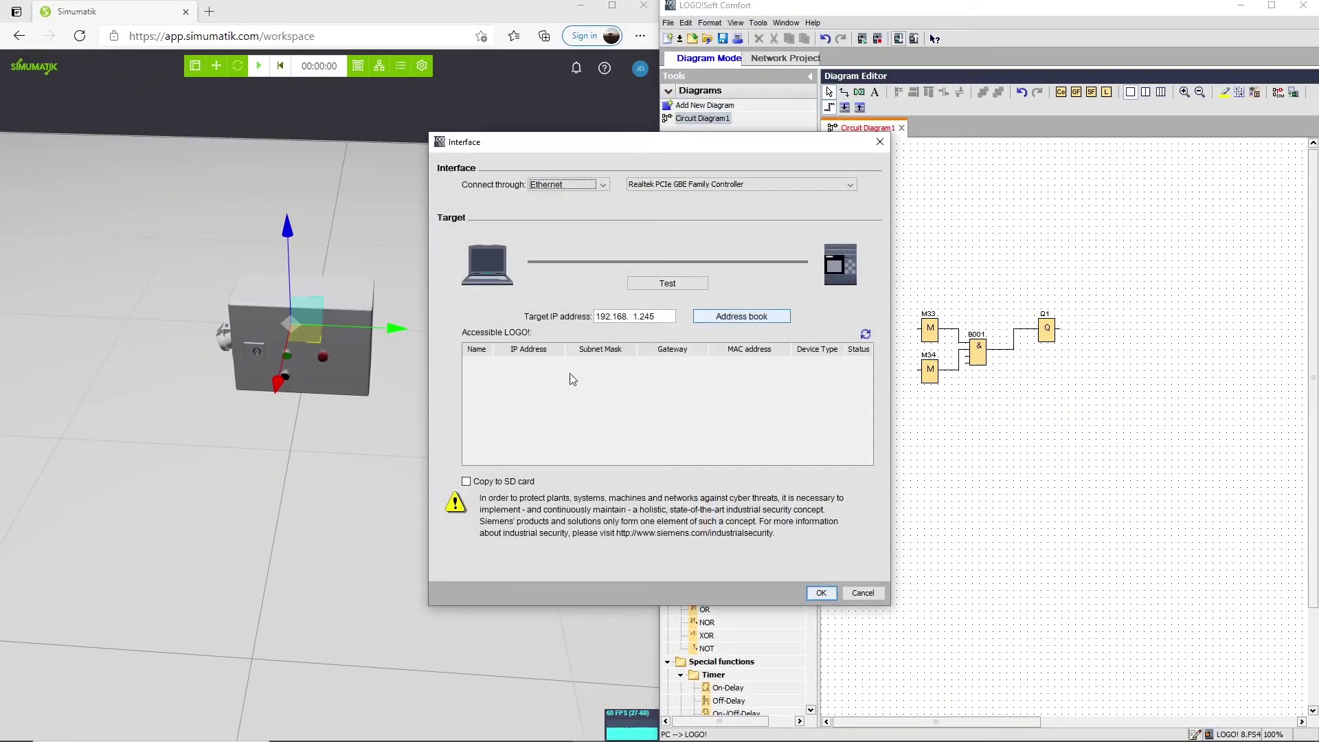
left_click(821, 593)
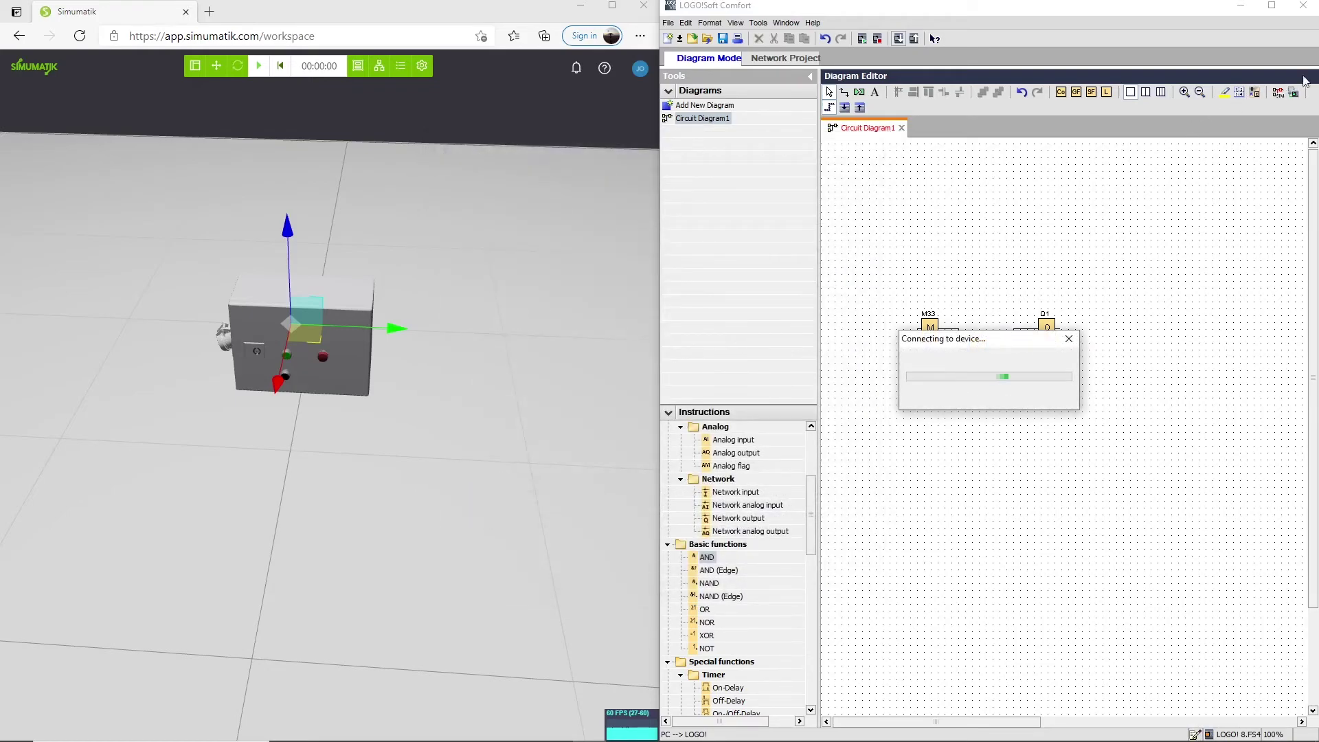
left_click(969, 410)
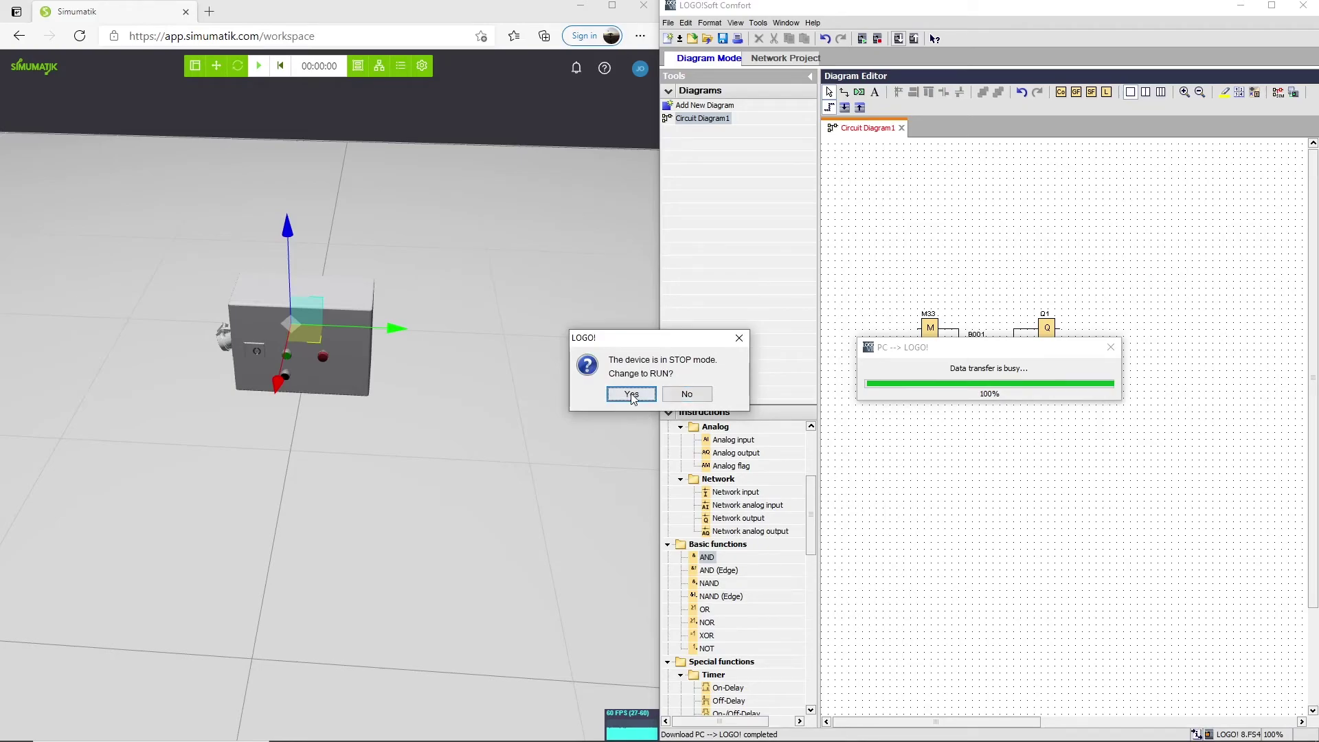
left_click(631, 394)
- Start the LOGO! online test and run the Simumatik emulation
left_click(1294, 92)
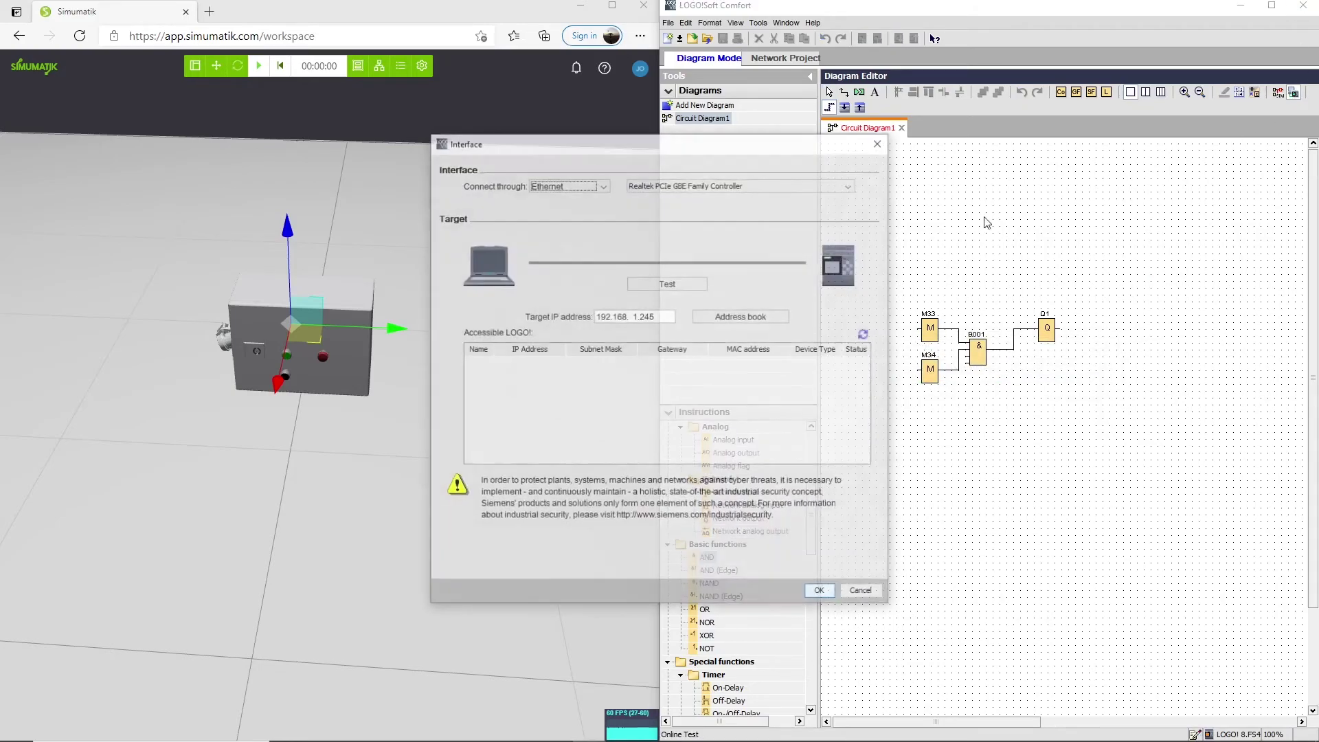
left_click(819, 590)
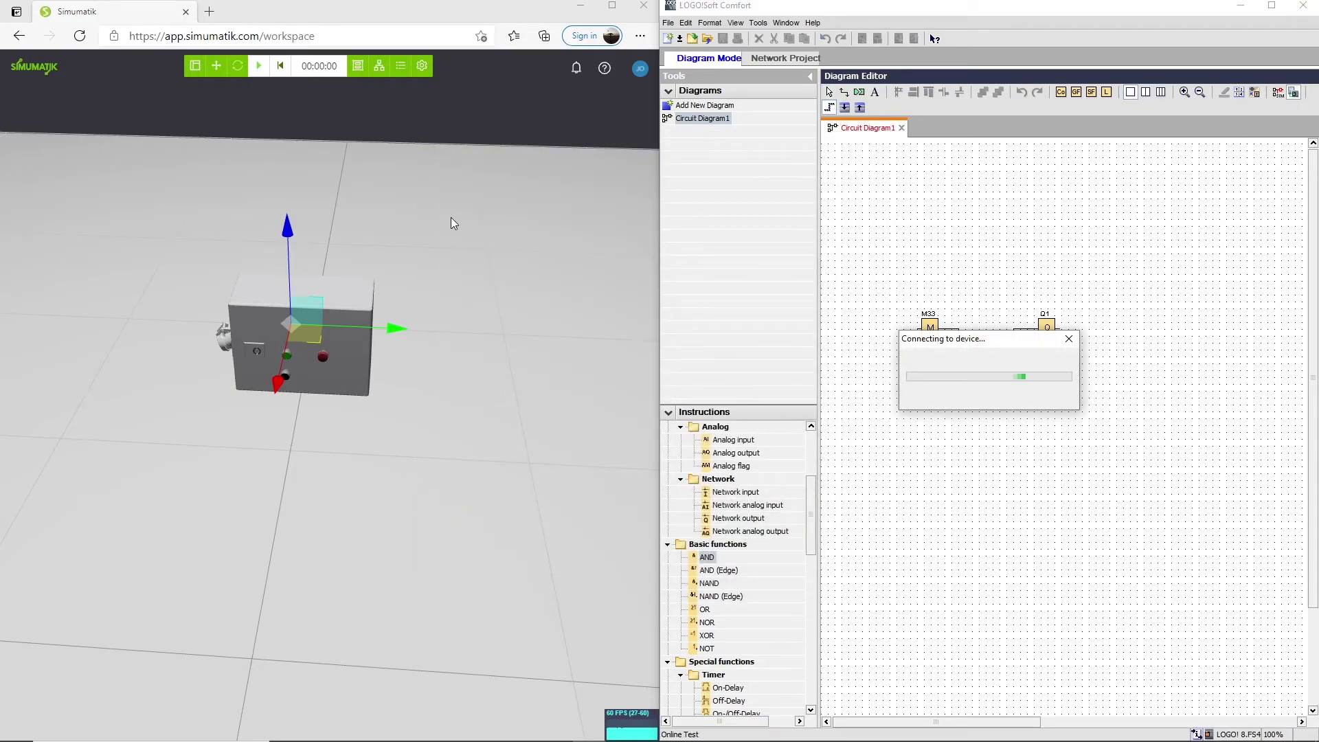
left_click(259, 66)
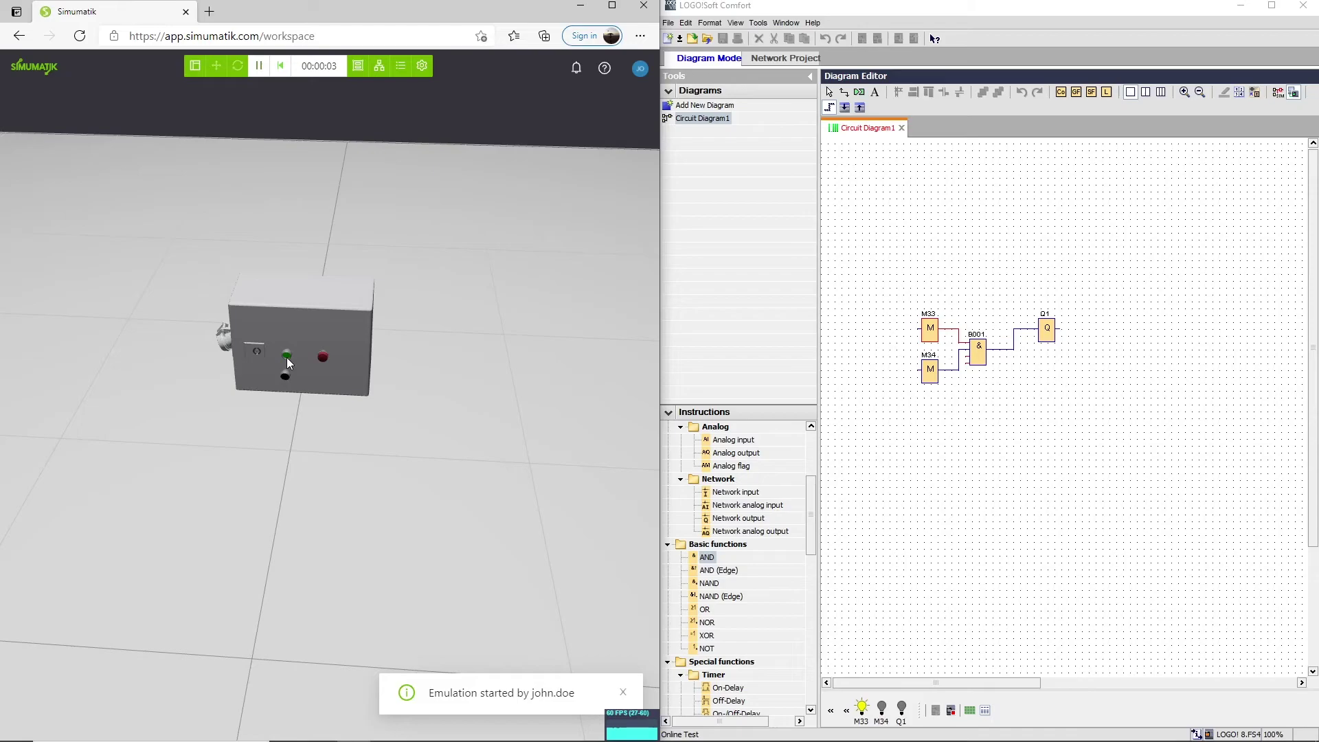
- Release the green pushbutton in the 3D view to check how M33 responds
left_click(287, 365)
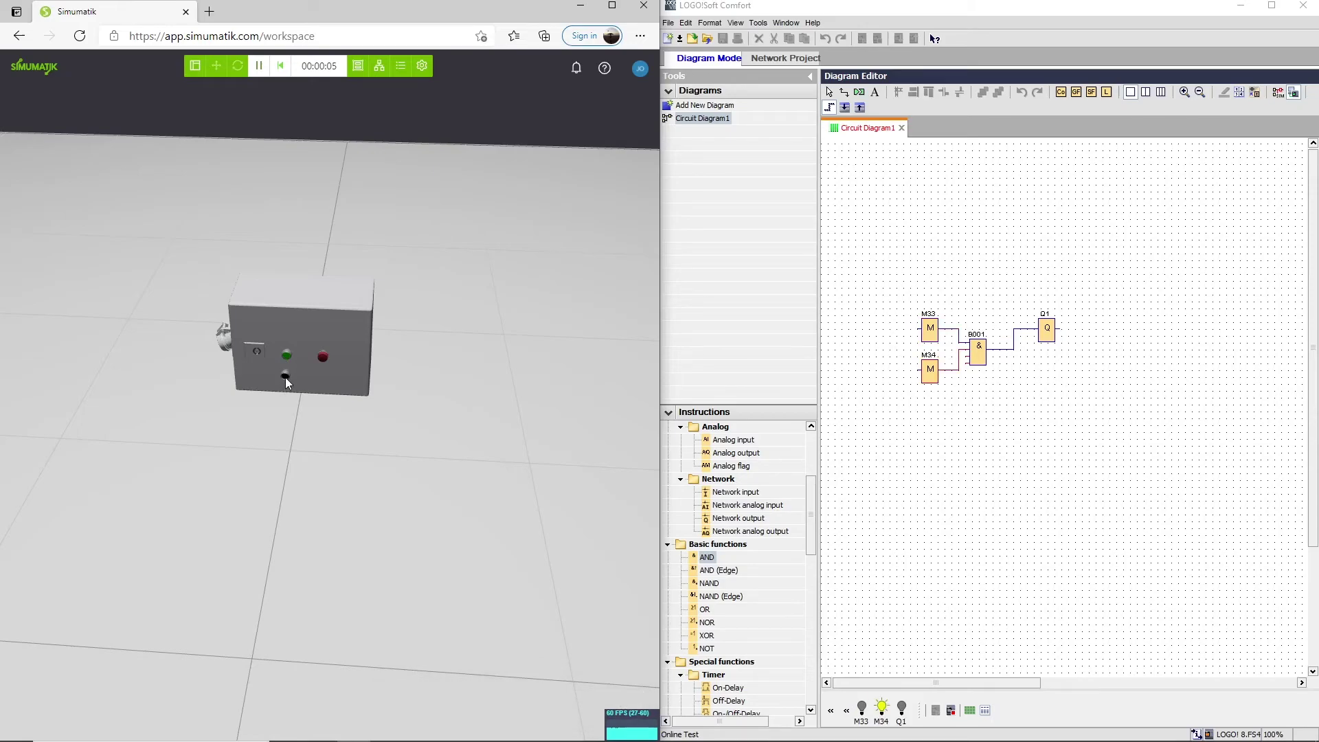